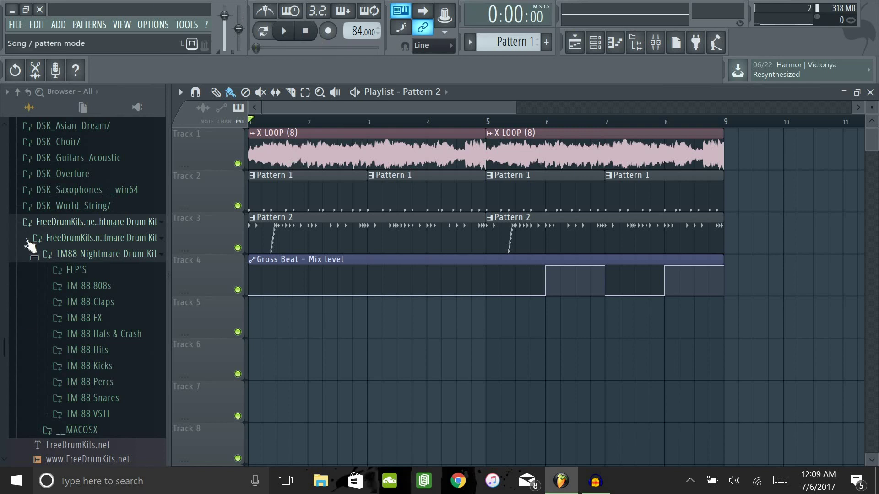
Collapse the TM88 Nightmare Drum Kit folder and scroll the browser back up.
click(54, 228)
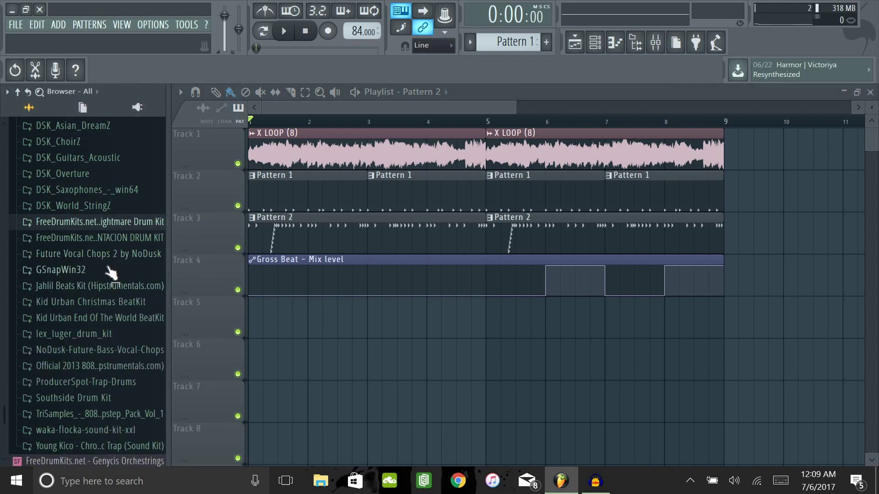
scroll(115, 275, up, 3)
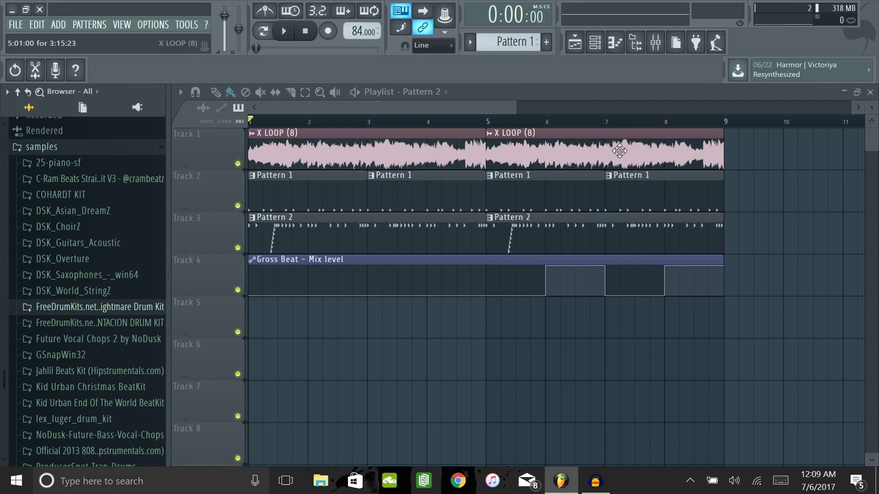
Inspect the effect slots on mixer inserts 1 (808s) and 2 (Kicks), then return to the Playlist.
click(656, 42)
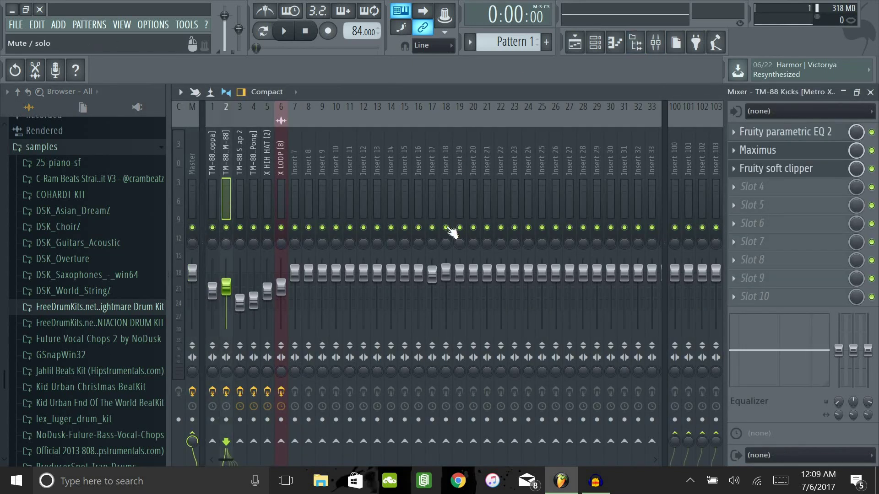
click(196, 180)
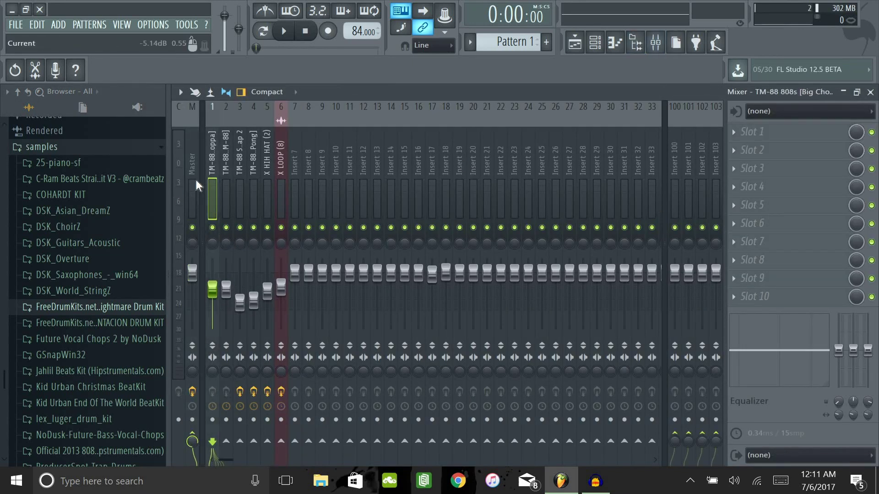
click(229, 165)
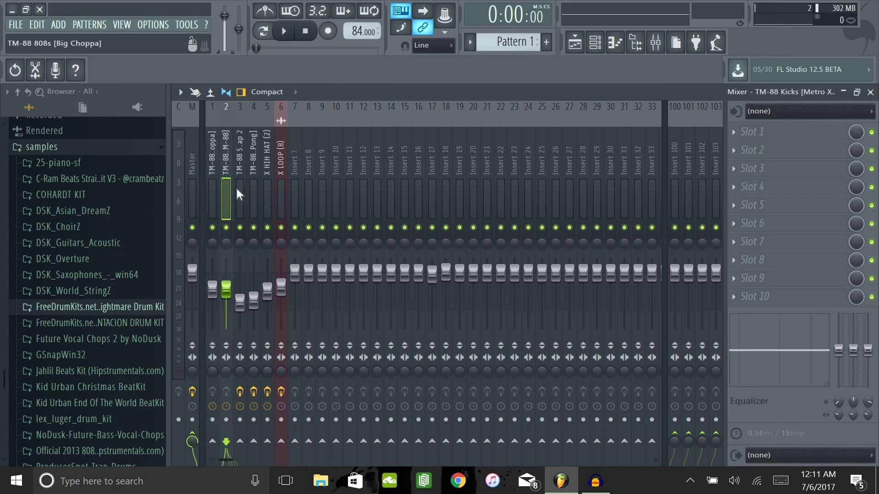
click(584, 47)
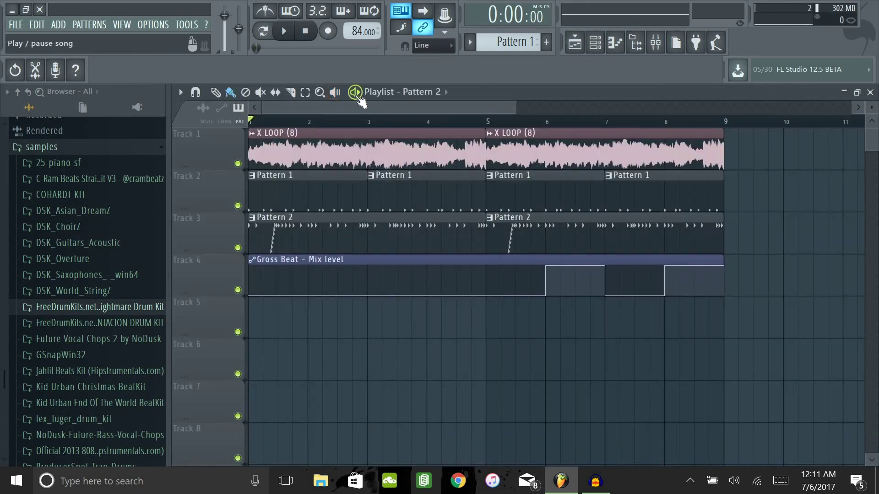
Play the full song from the playlist, pause it at 0:14:30, and briefly toggle the Mixer.
click(356, 92)
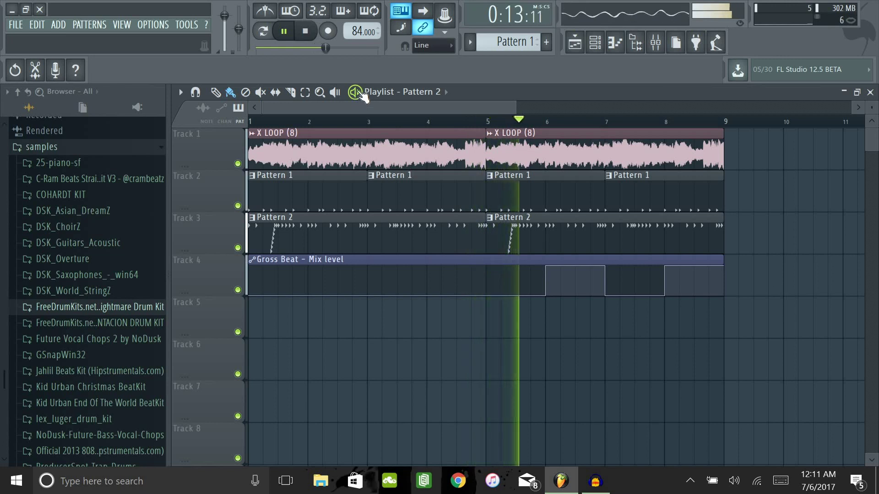
key(ctrl+space)
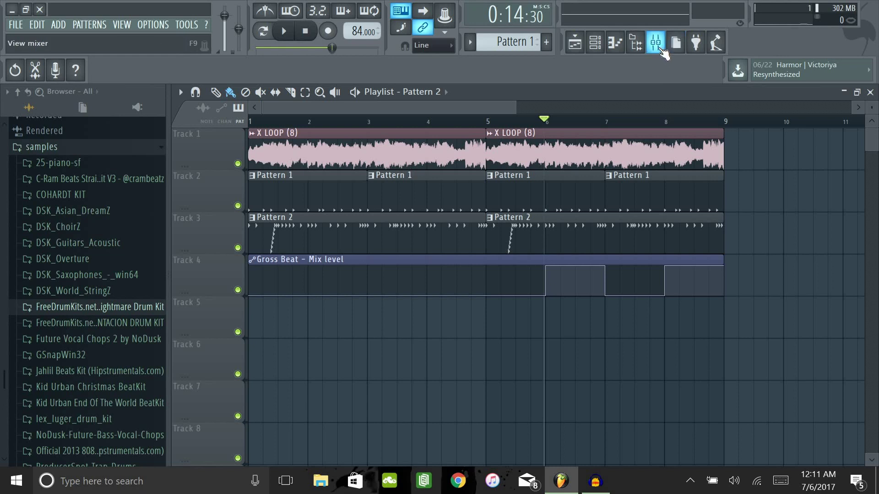
click(662, 51)
click(575, 45)
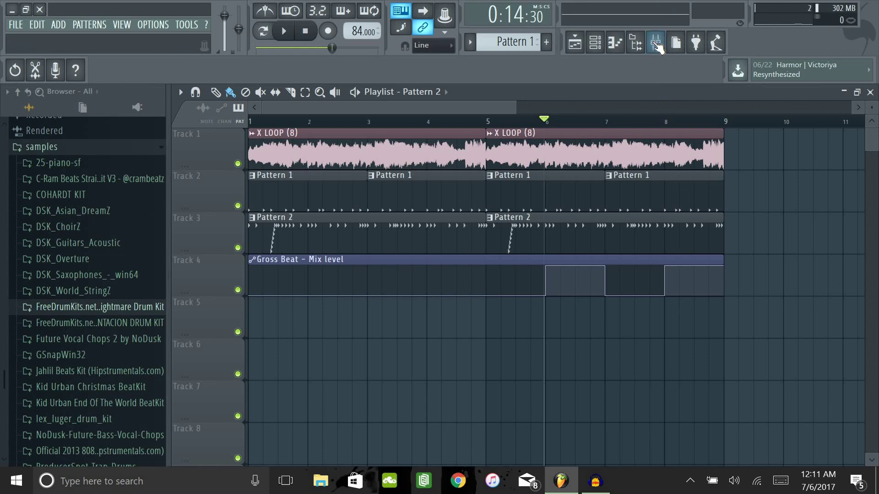
Hide and reshow the playlist, then bring up the Channel rack.
click(575, 46)
click(575, 46)
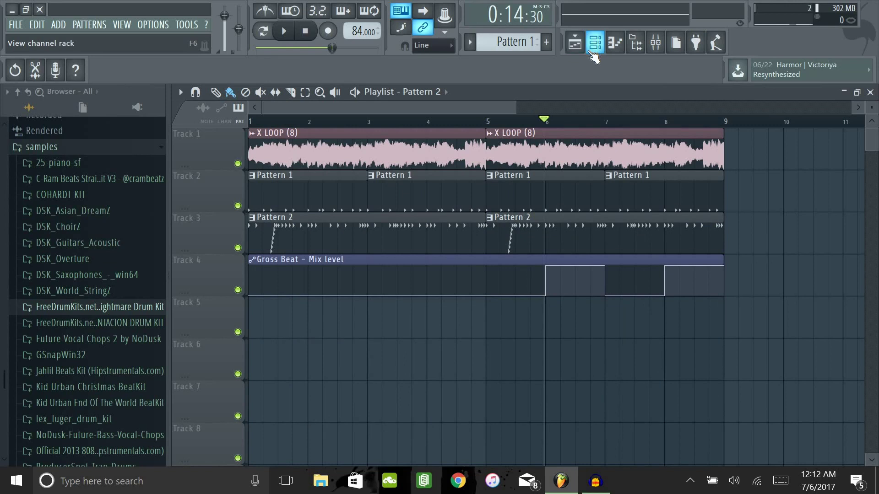
click(595, 45)
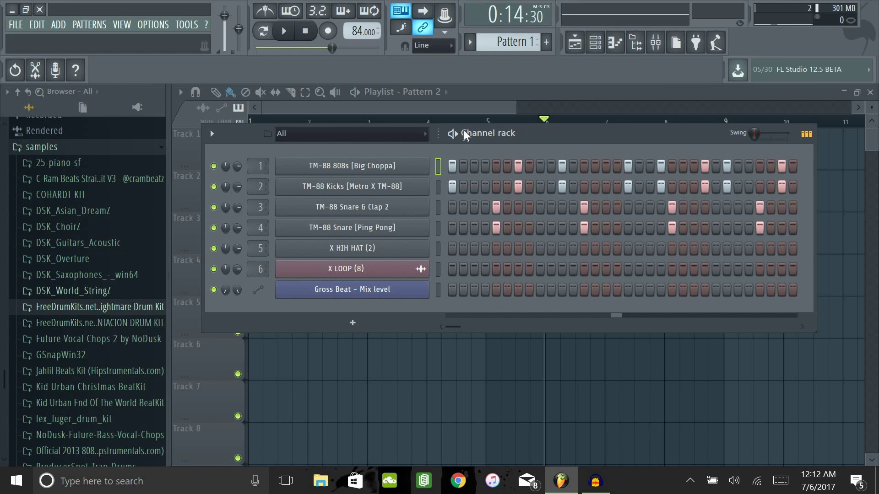
Check the 808s sample settings, then open the Kicks sampler and move it aside.
click(399, 167)
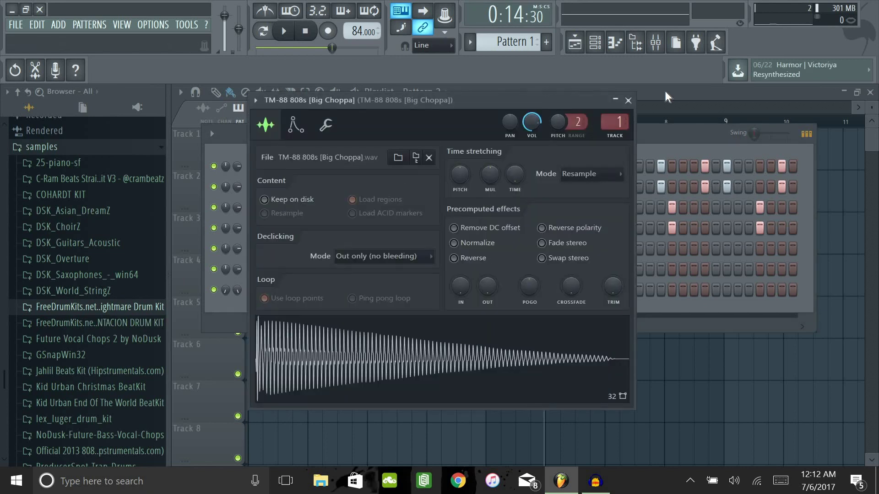
click(628, 100)
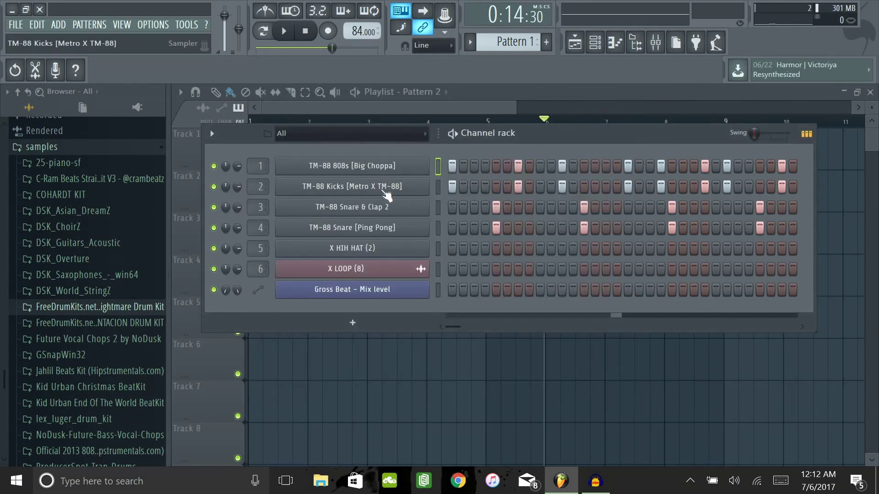
click(385, 189)
drag(478, 107, 633, 120)
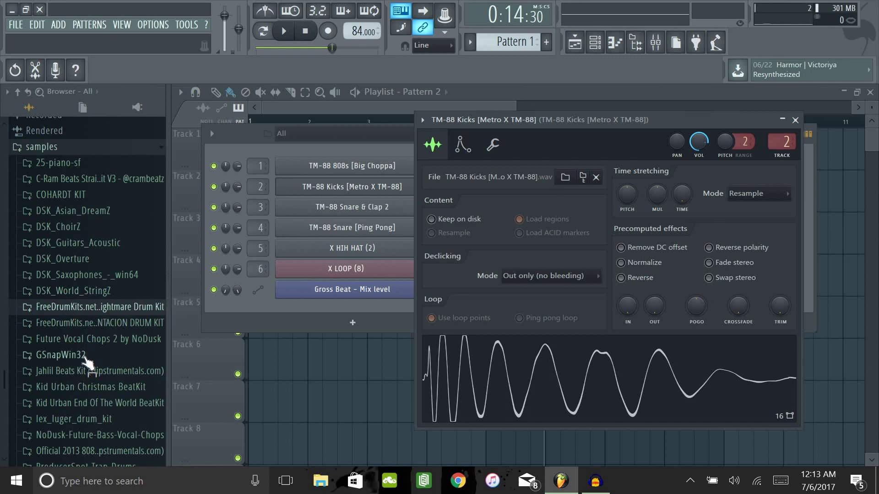
Remove the accidentally added KU Kick 13 channel and collapse the Urban Kicks folder.
scroll(87, 364, down, 2)
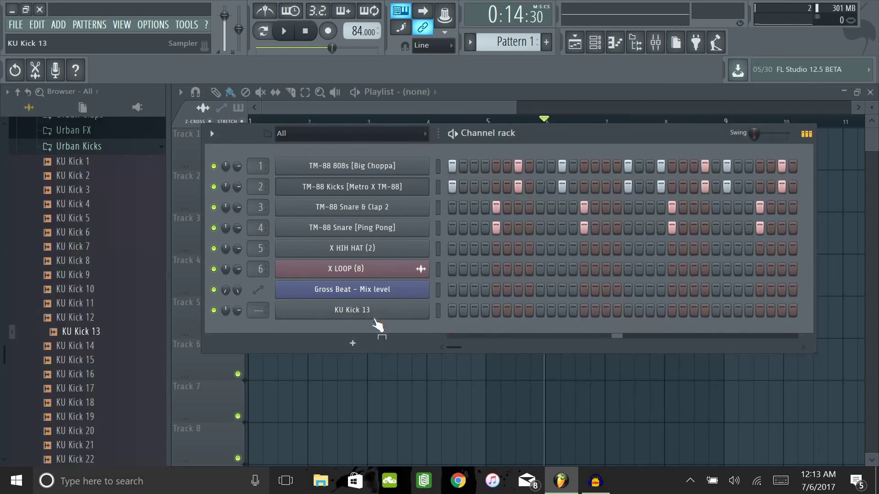
click(374, 313)
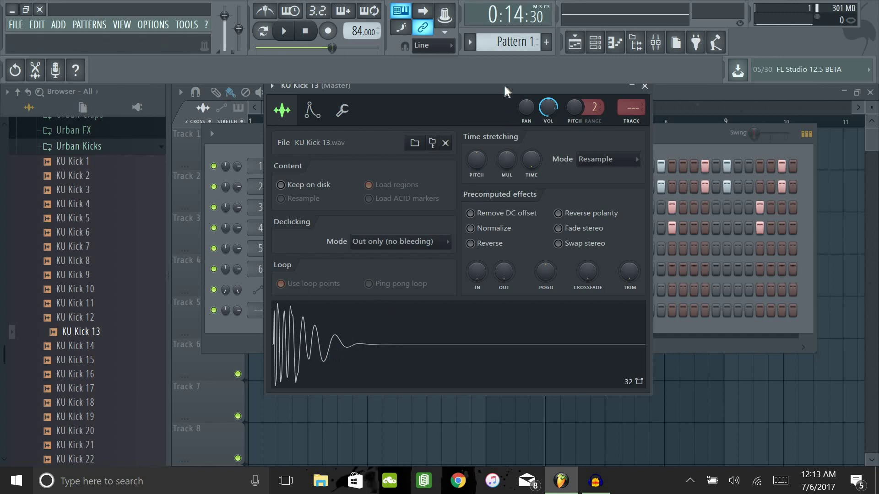
drag(505, 90, 584, 146)
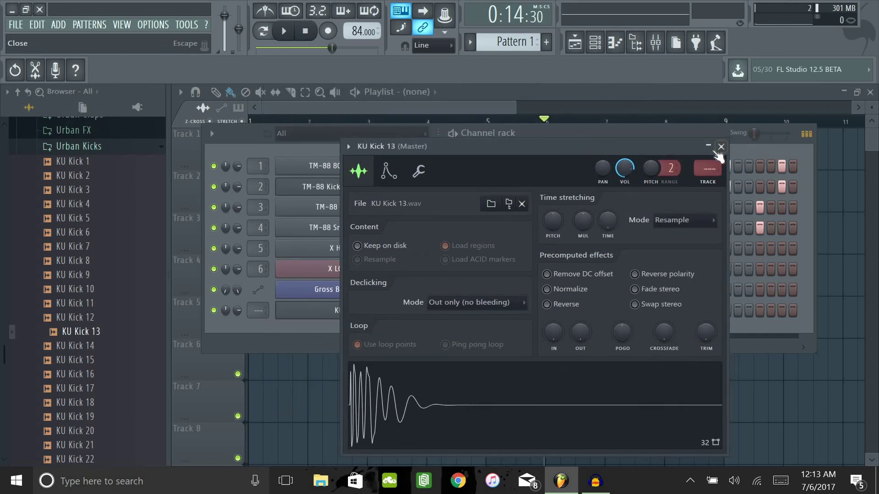
click(721, 147)
right_click(337, 316)
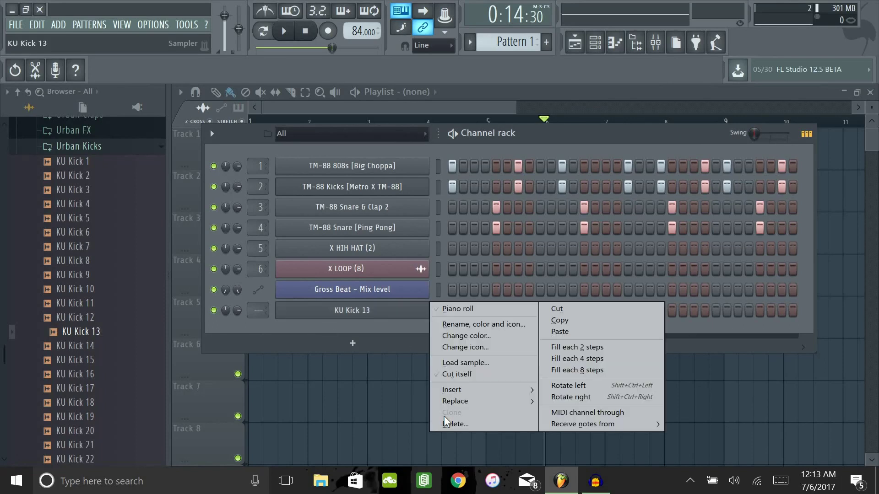
click(460, 425)
click(505, 276)
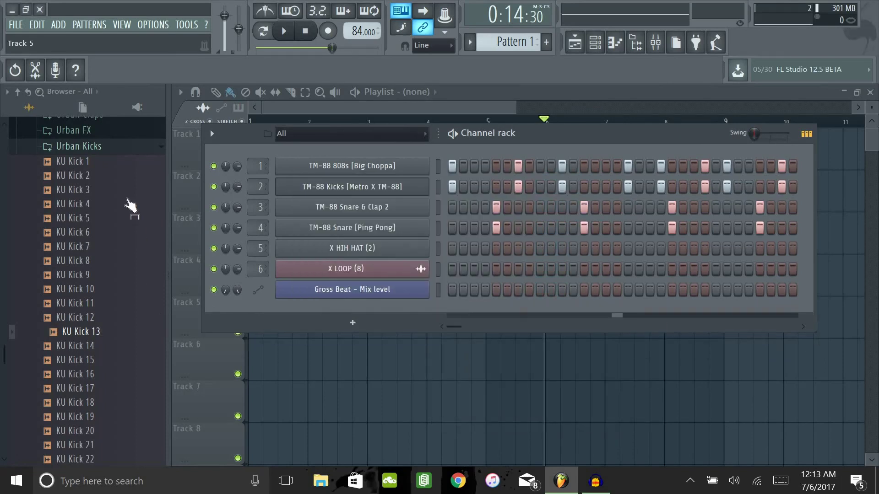
click(107, 152)
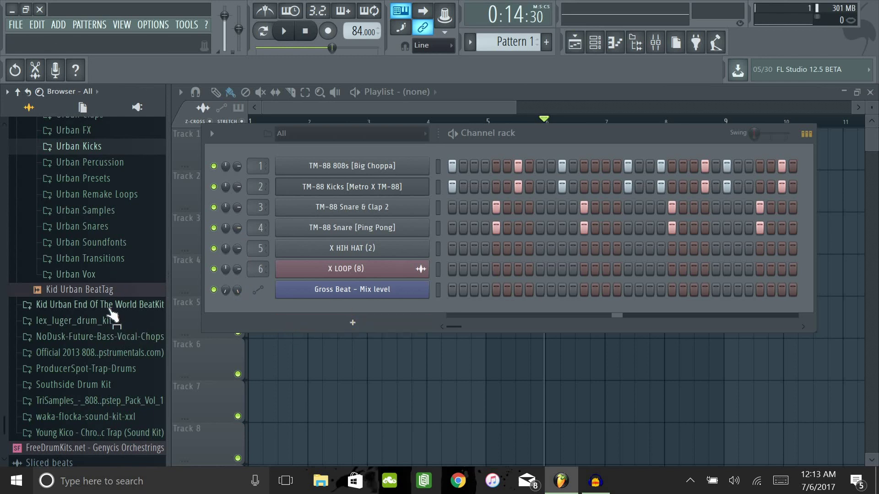
Collapse the Kid Urban Christmas BeatKit folder and browse the TM88 Nightmare Drum Kit folder.
scroll(117, 259, up, 7)
scroll(87, 304, down, 2)
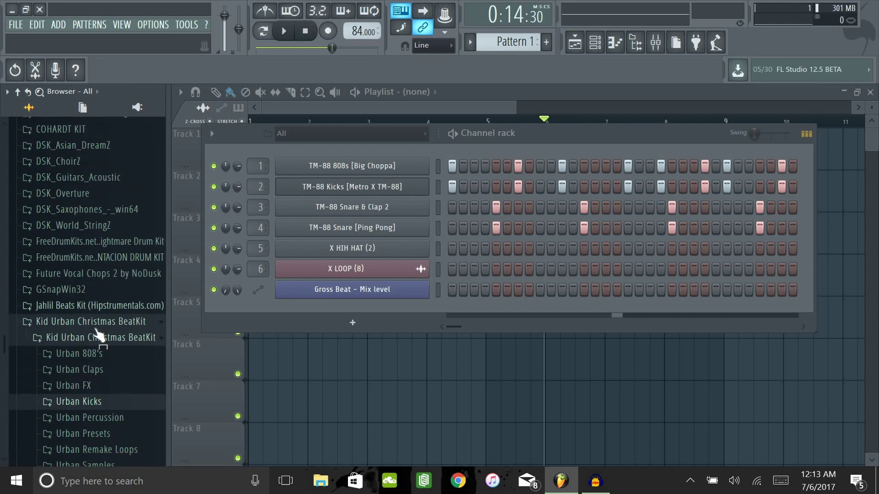
click(96, 328)
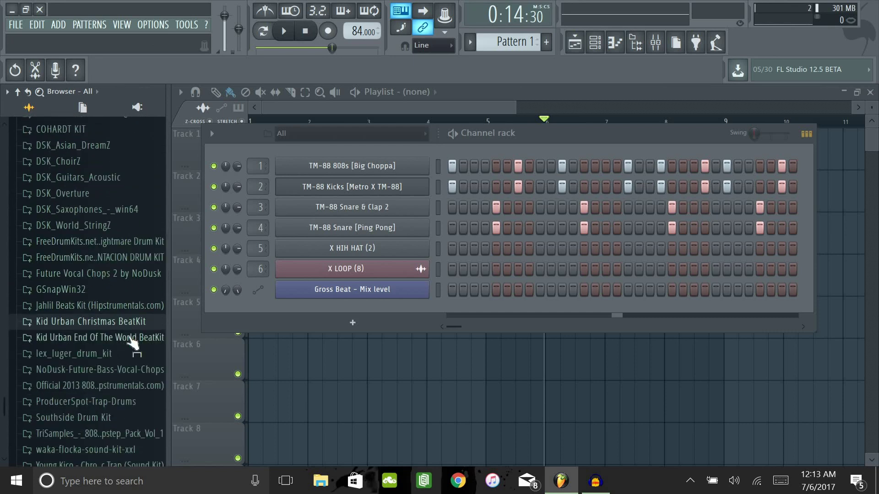
click(156, 241)
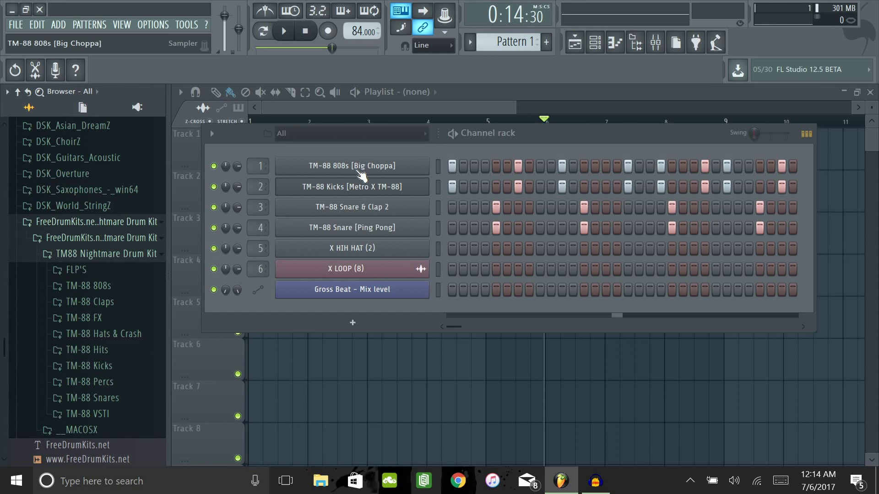
click(68, 226)
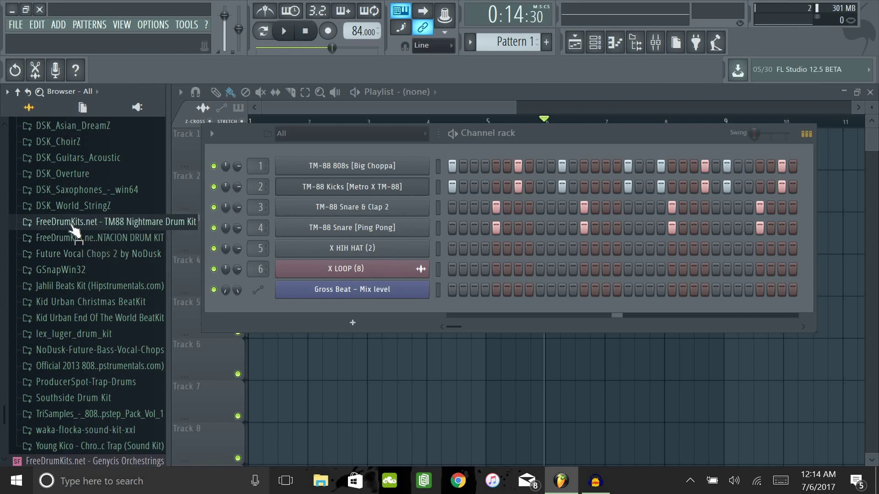
click(98, 223)
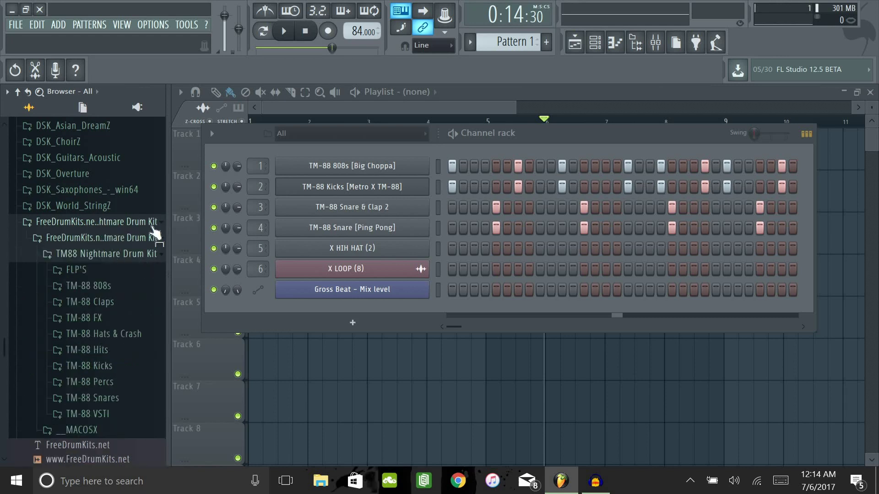
click(80, 225)
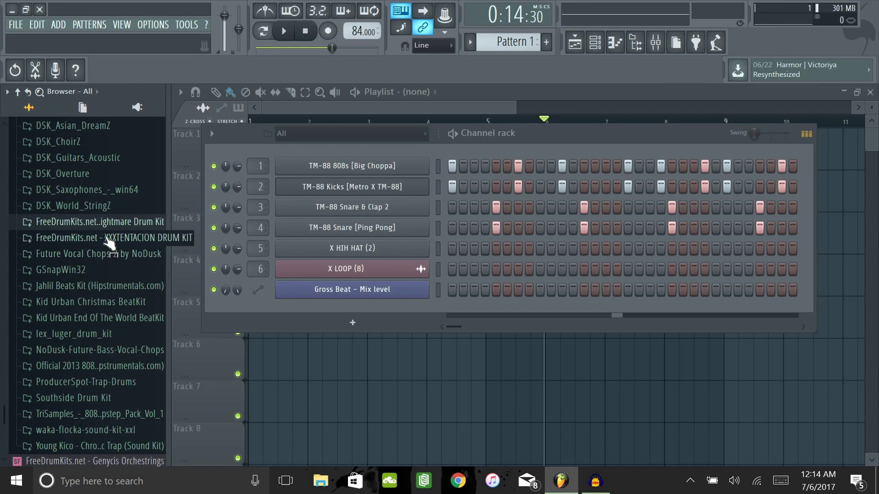
Browse the XXXTENTACION kit's X 808S and X LOOPS folders, then collapse the kit.
click(104, 238)
click(82, 205)
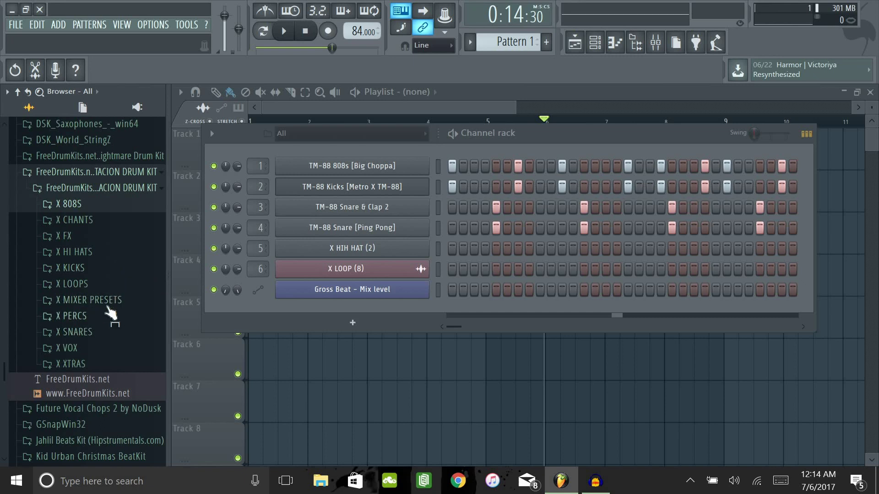
click(82, 289)
scroll(75, 238, down, 4)
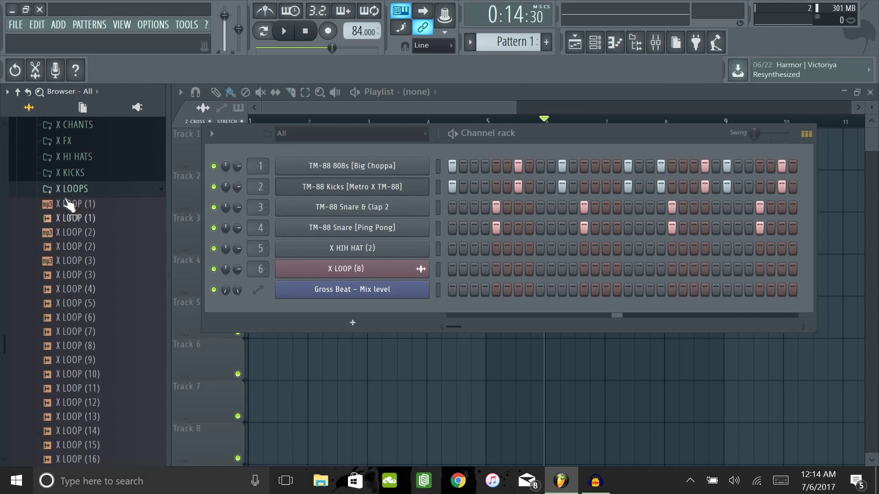
click(9, 266)
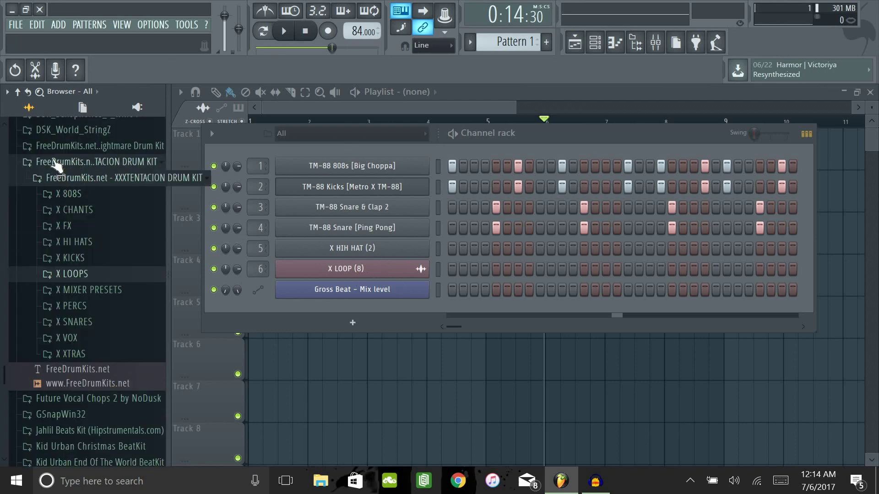
click(93, 163)
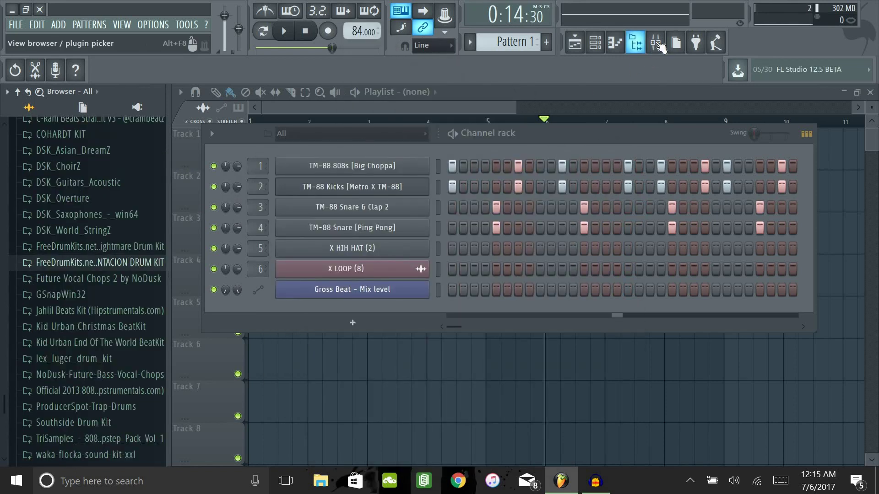
Solo mixer insert 2 (TM-88 Kicks) and play the beat to hear the kick alone.
key(F9)
click(226, 197)
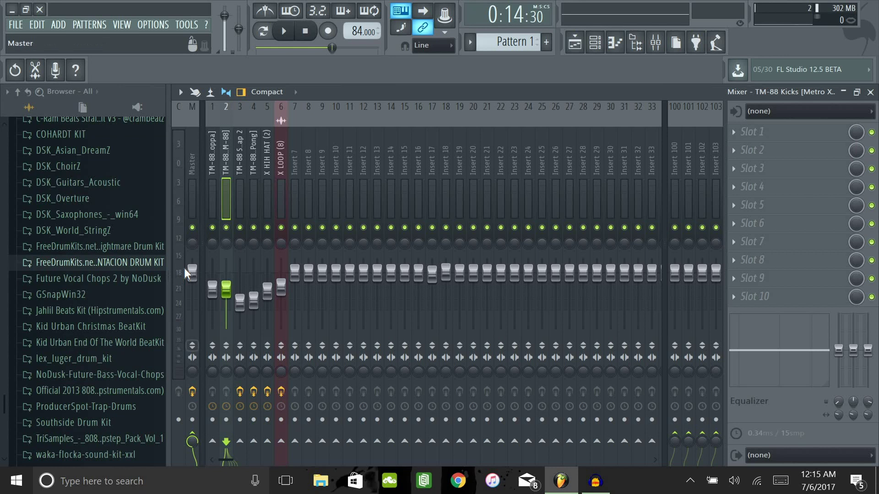
right_click(226, 228)
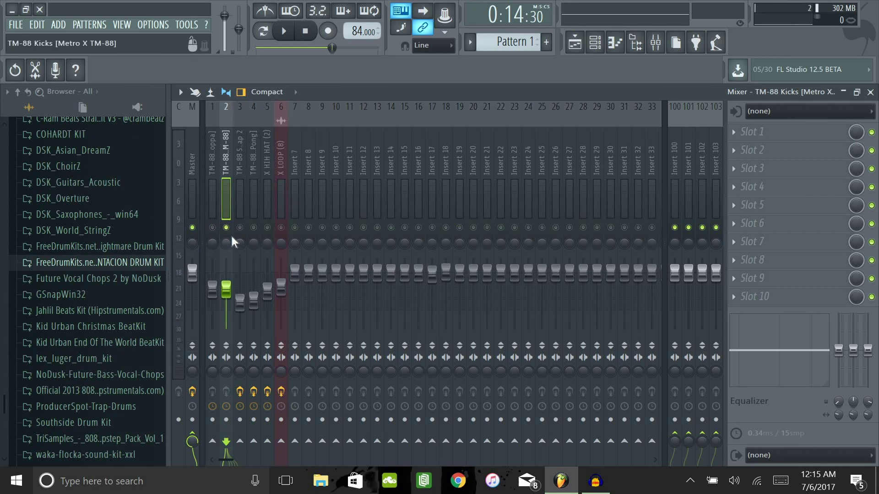
key(space)
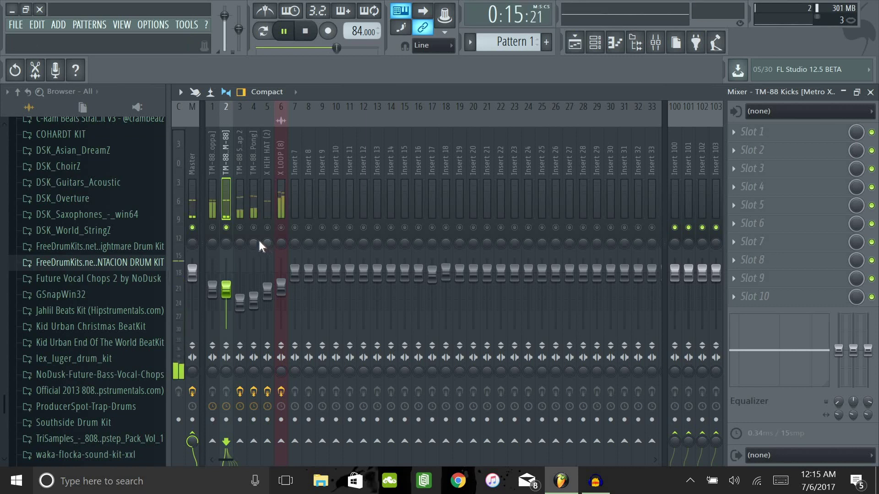
key(space)
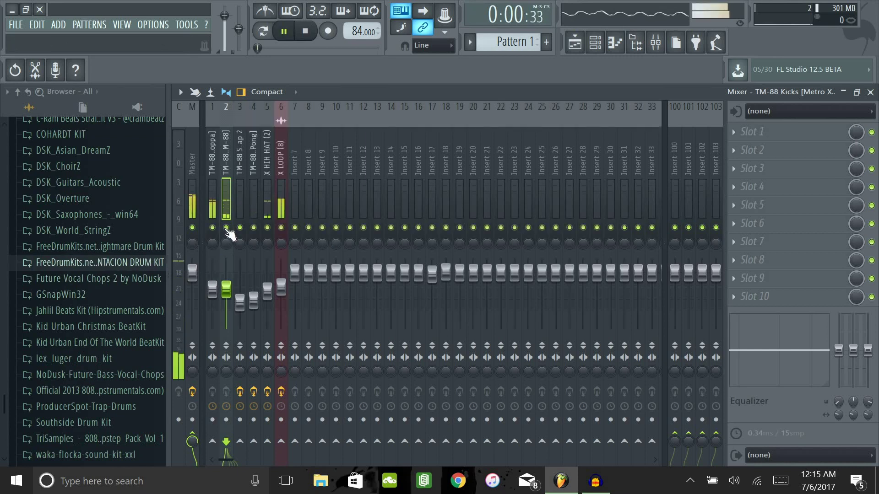
Load Fruity Parametric EQ 2 into slot 1 of the Kicks insert and audition it.
click(768, 136)
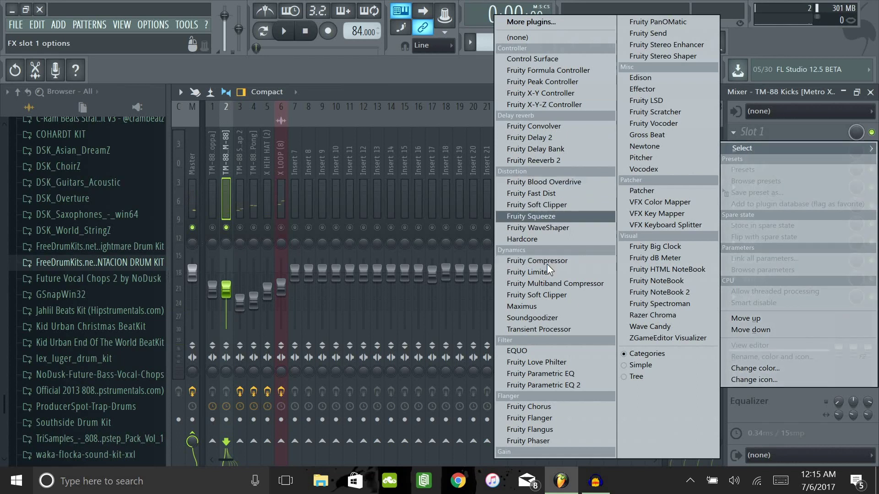
click(575, 383)
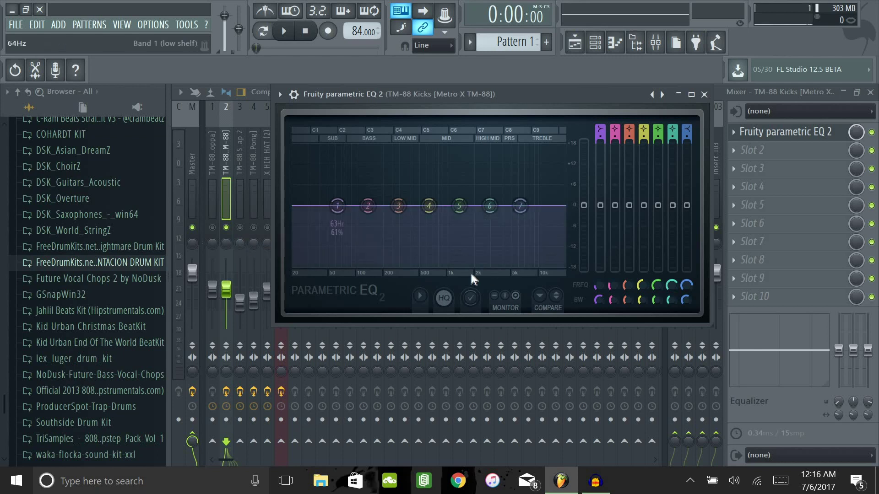
key(space)
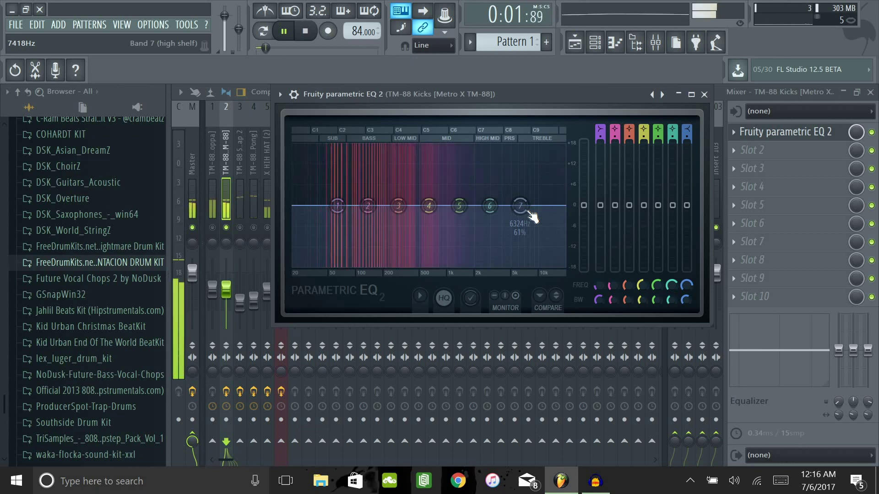
key(space)
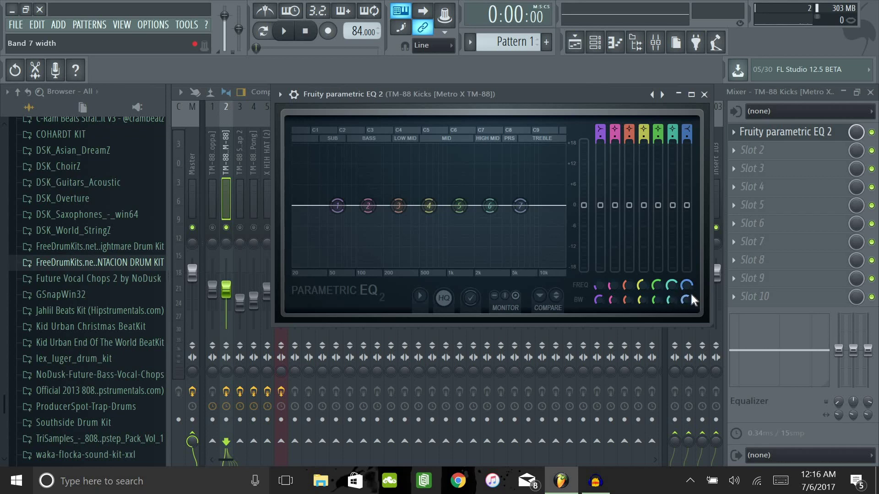
Make band 7 a -18 dB high shelf with a gentler slope, lowered to about 4738 Hz.
drag(687, 301, 688, 325)
drag(520, 206, 524, 275)
drag(686, 299, 686, 286)
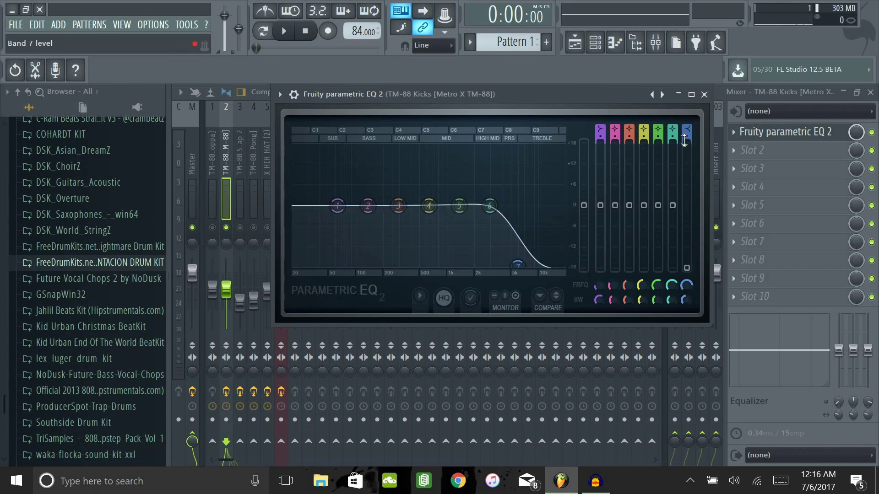
scroll(513, 266, down, 3)
drag(686, 300, 686, 280)
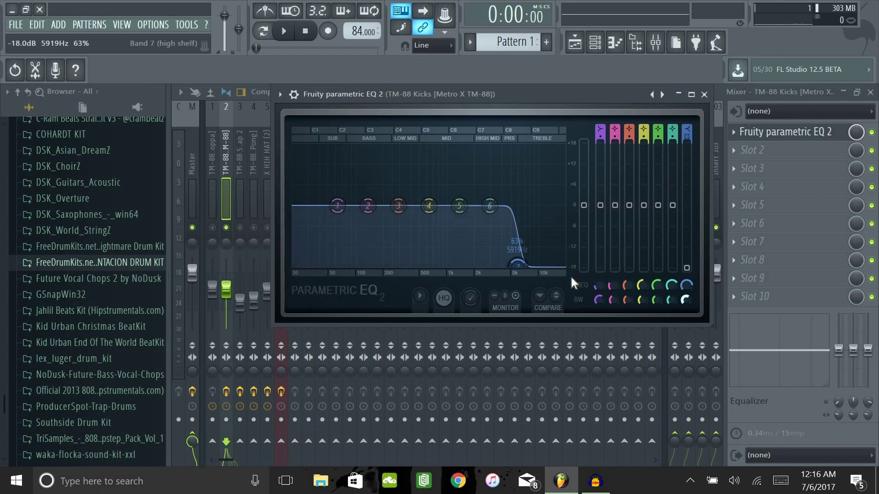
drag(518, 265, 508, 264)
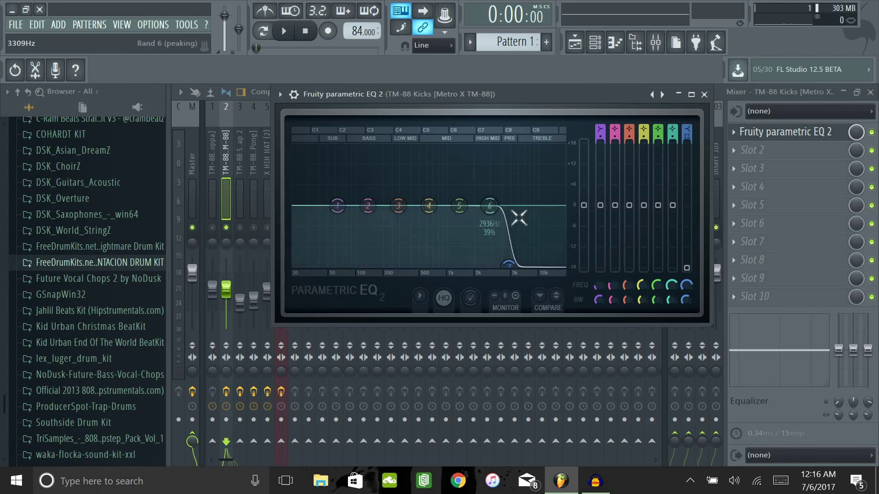
Slide the kick EQ's high cut down to about 1917 Hz and pull band 6 into a deep cut.
key(space)
drag(512, 262, 477, 264)
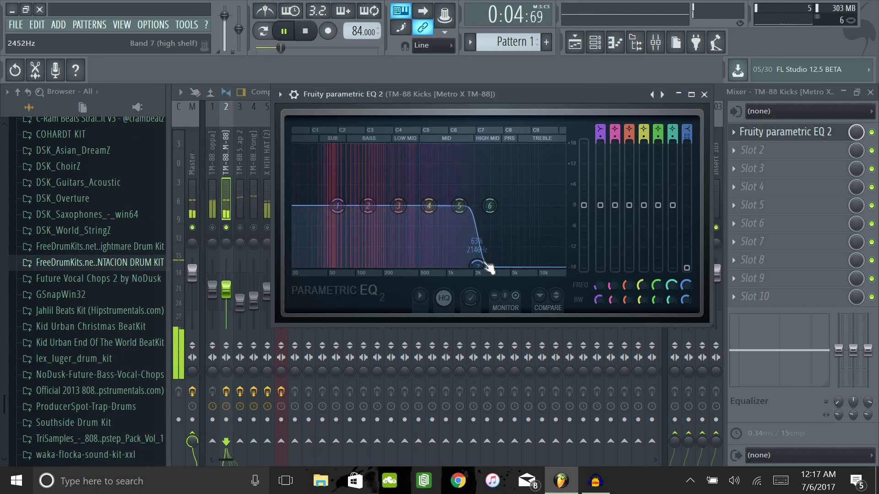
key(space)
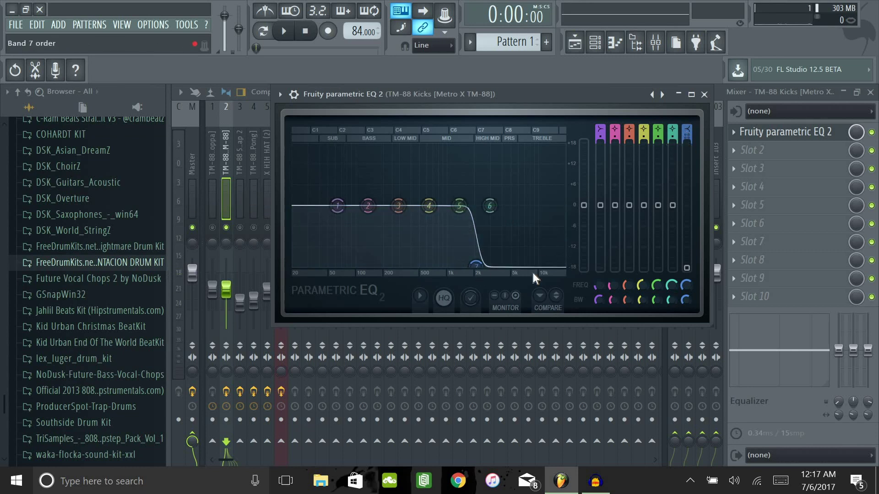
scroll(689, 136, down, 4)
drag(490, 206, 518, 263)
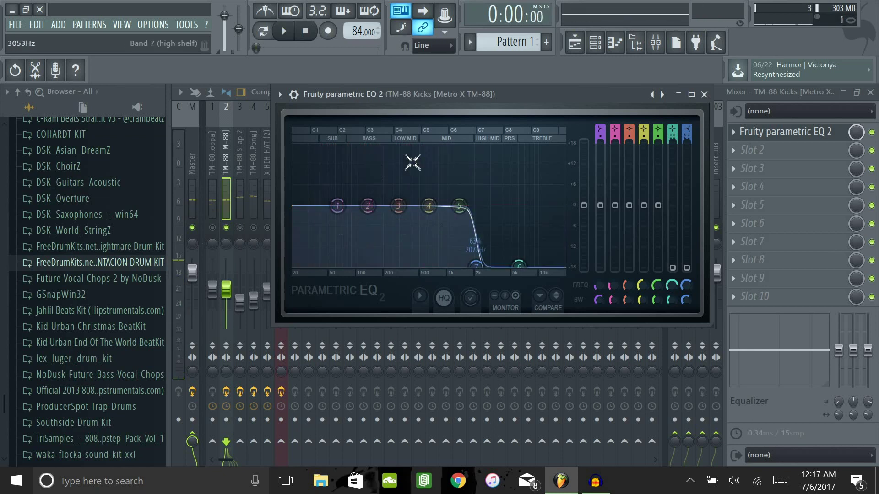
drag(476, 265, 472, 264)
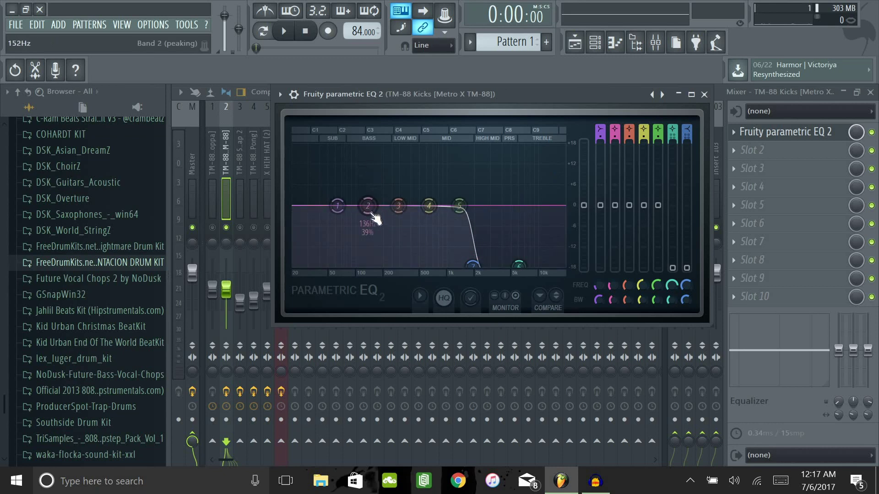
Boost band 2 about 1.7 dB near 56 Hz and band 3 about 2.5 dB near 377 Hz.
key(space)
drag(372, 213, 334, 196)
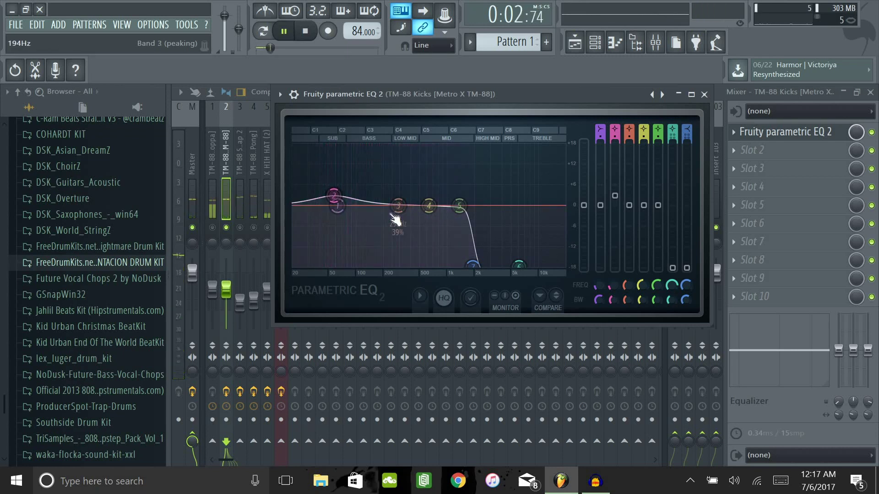
drag(398, 205, 405, 195)
key(space)
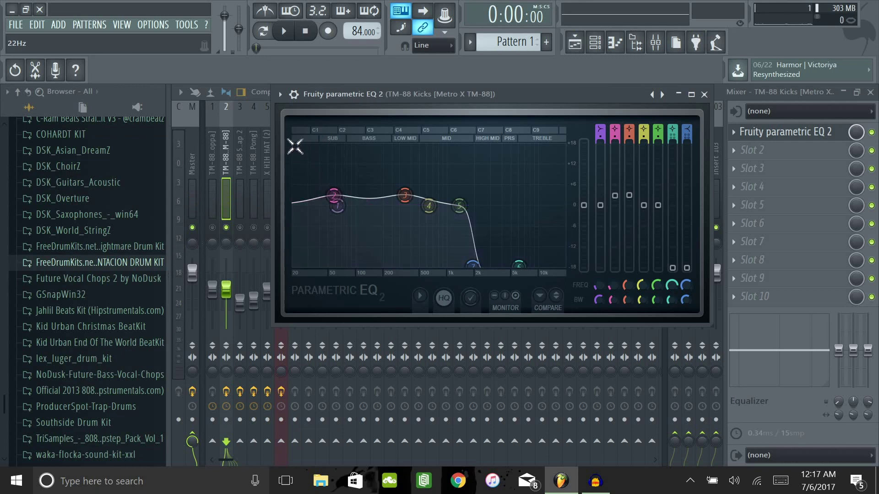
key(space)
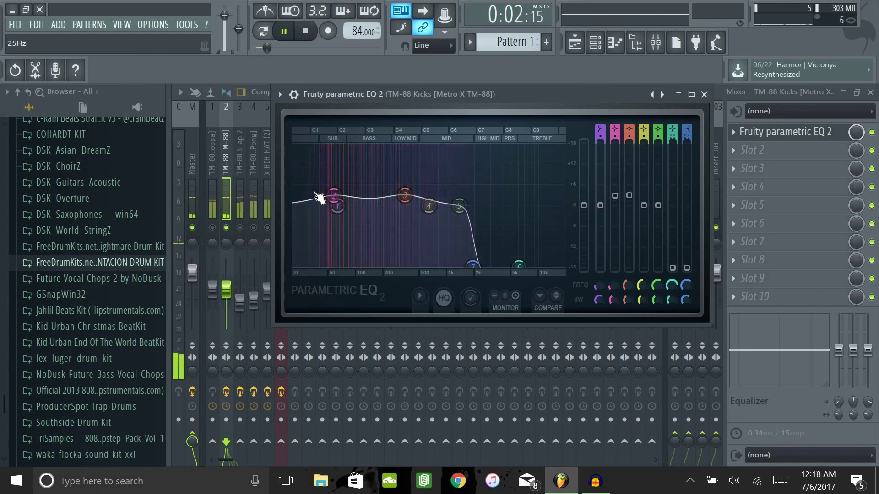
key(space)
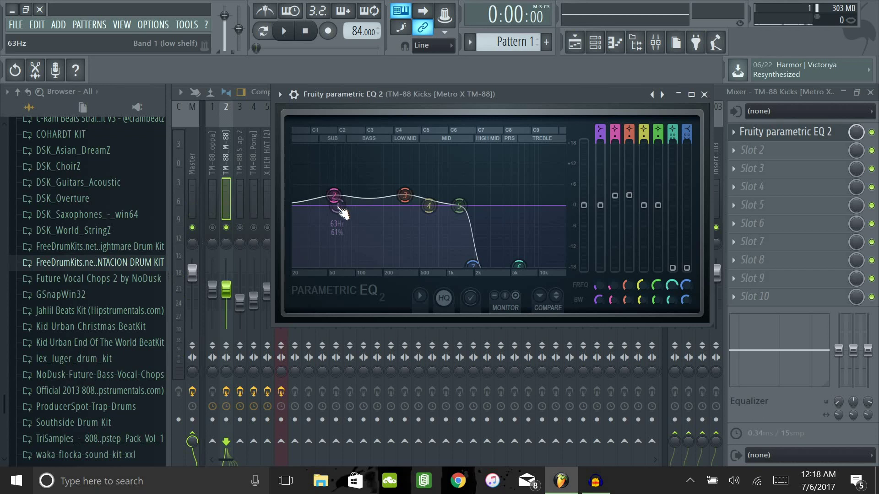
Drag the kick EQ's band 1 low shelf to about 20 Hz at -18 dB, then play to check the cut.
drag(343, 212, 294, 266)
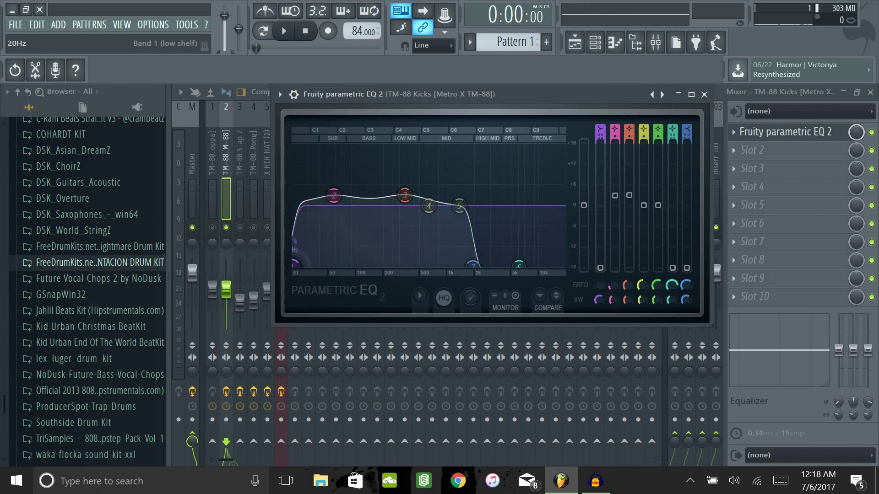
mouse_move(296, 259)
mouse_down()
mouse_move(296, 275)
mouse_move(304, 255)
mouse_move(281, 235)
mouse_up()
key(space)
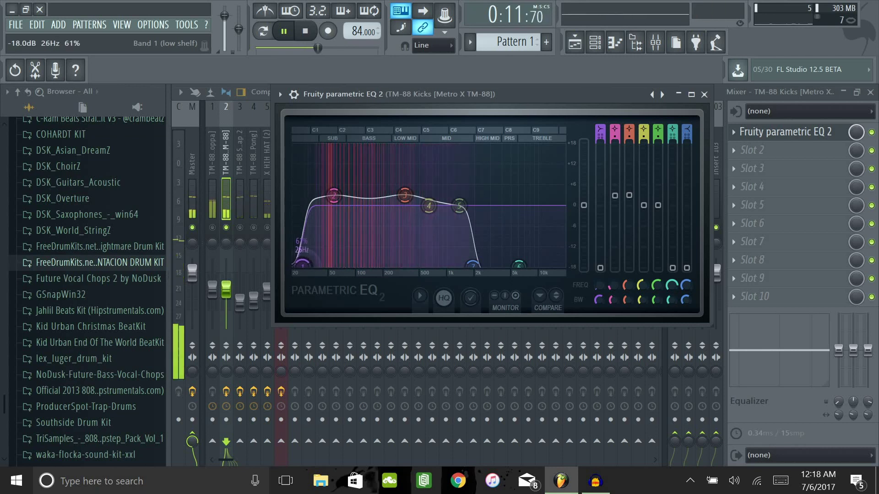
key(space)
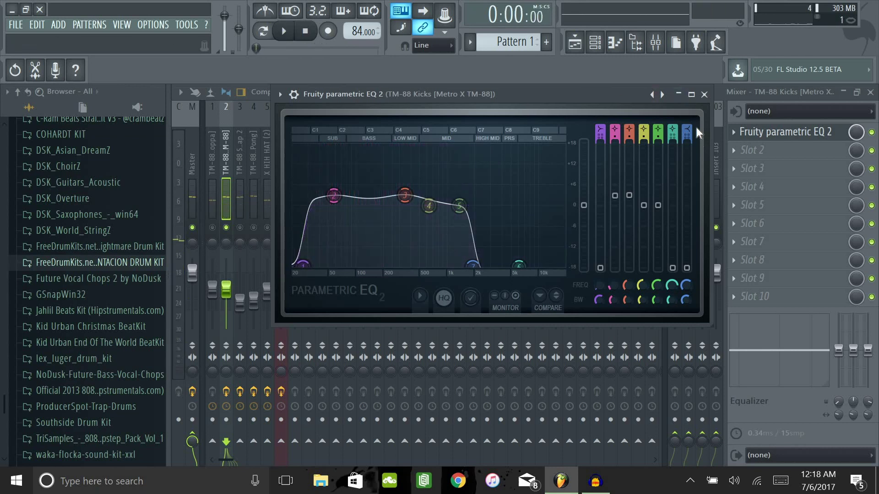
Close the EQ and load Maximus with the Kick pump preset into the kick's second effect slot.
click(704, 94)
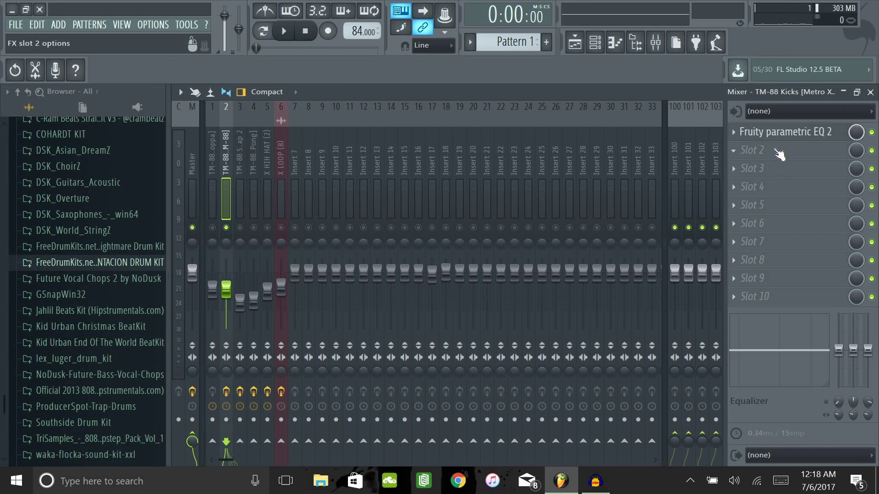
click(800, 153)
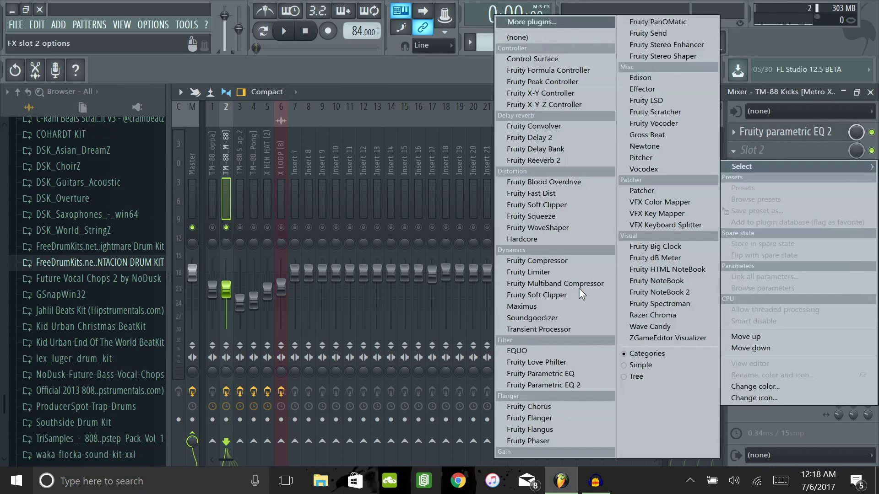
click(515, 305)
click(300, 125)
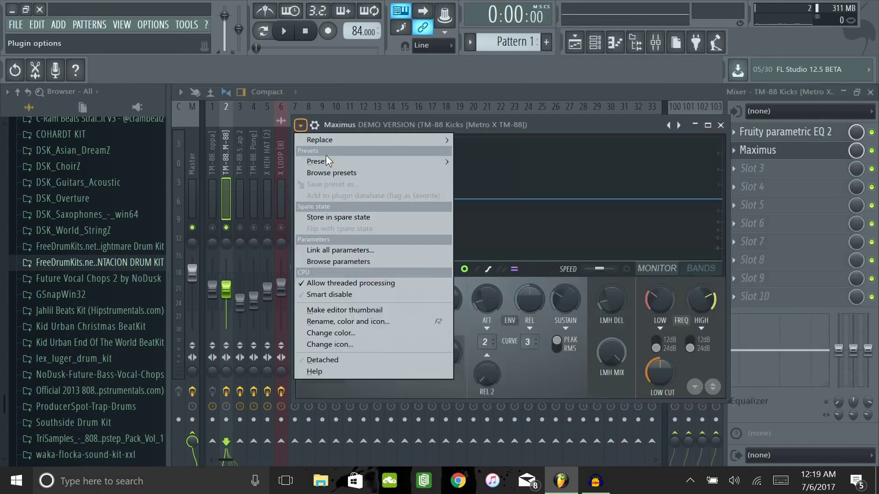
mouse_move(328, 161)
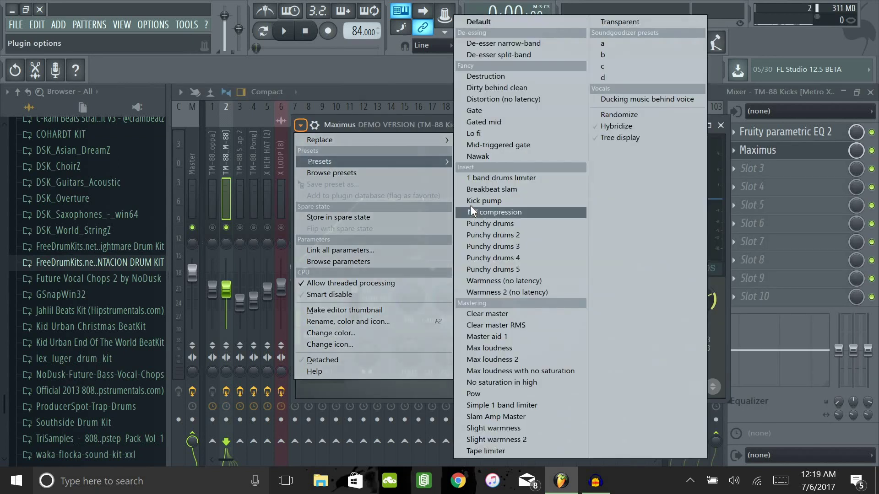
click(471, 203)
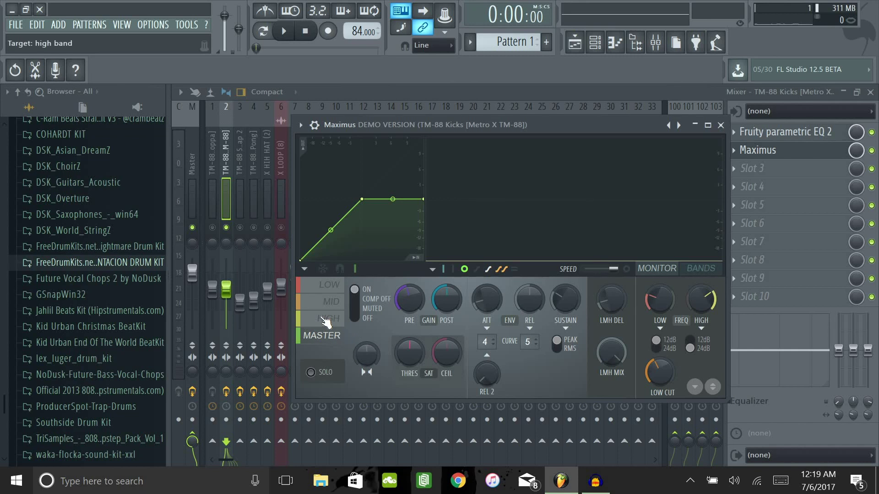
Audition the Maximus high, mid and low band settings against the playing beat.
click(329, 320)
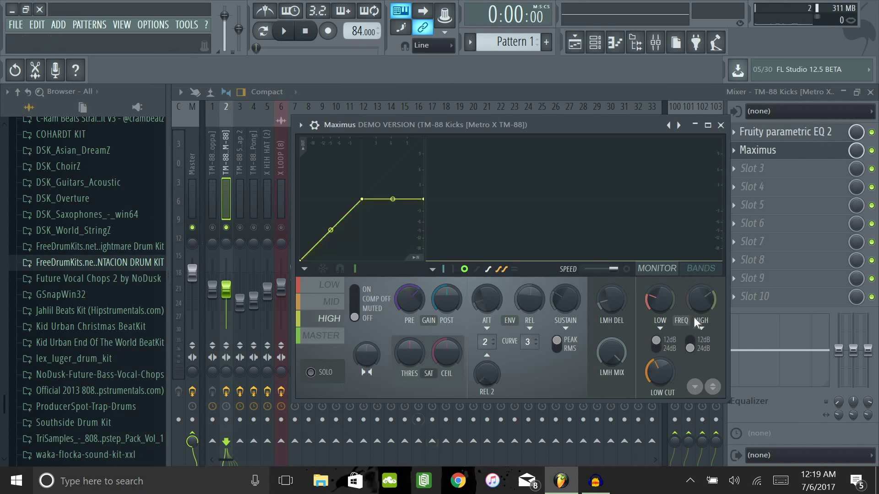
key(space)
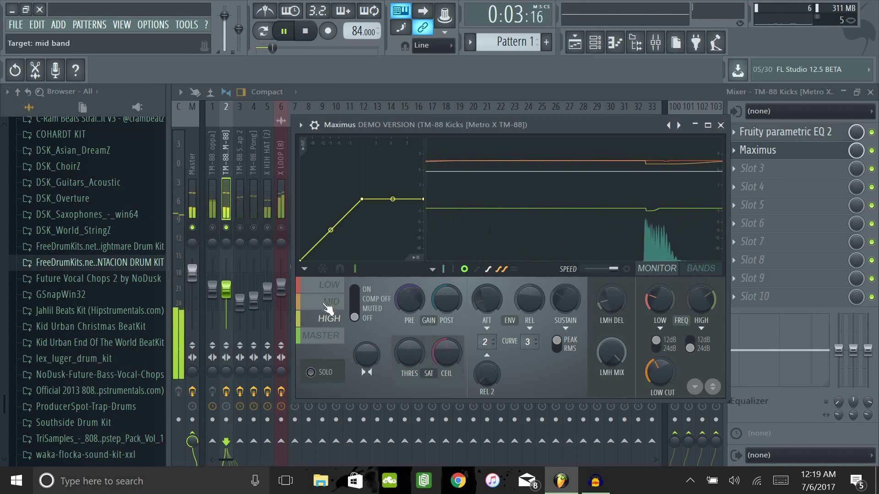
key(space)
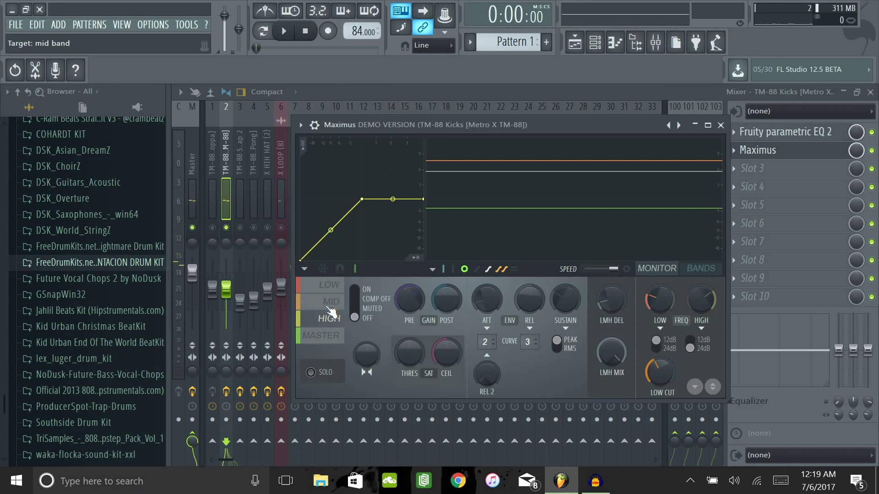
click(330, 306)
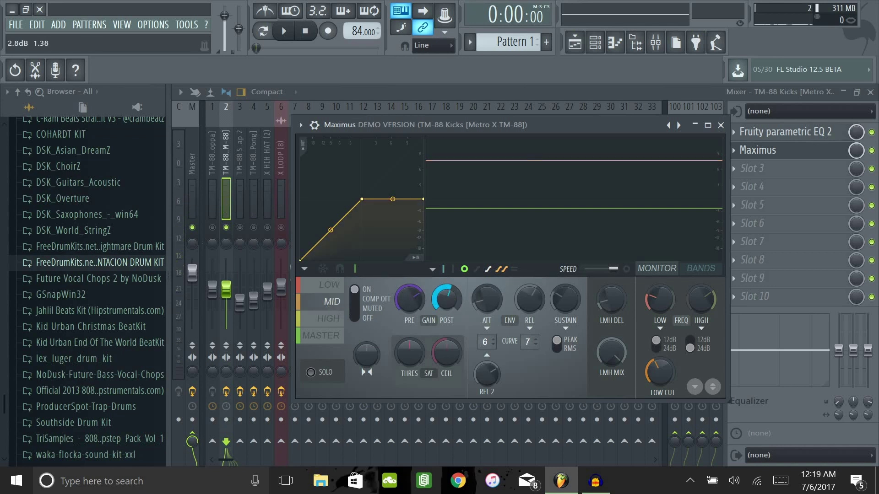
click(331, 286)
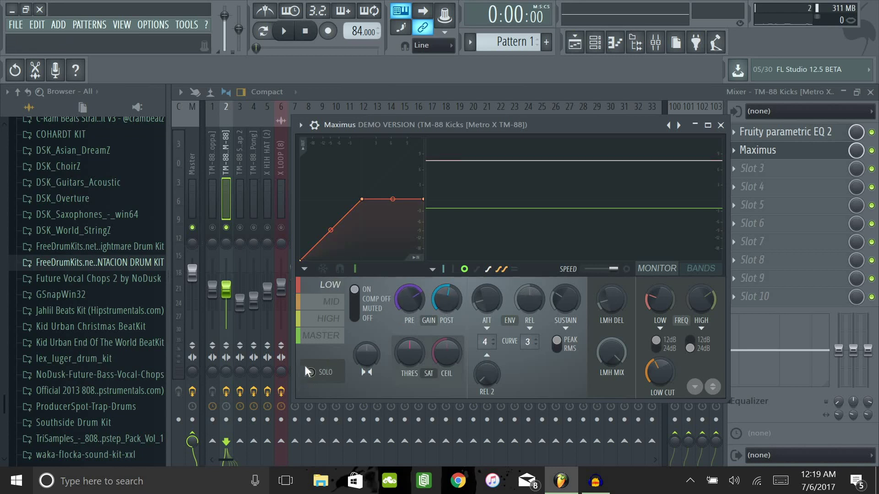
key(space)
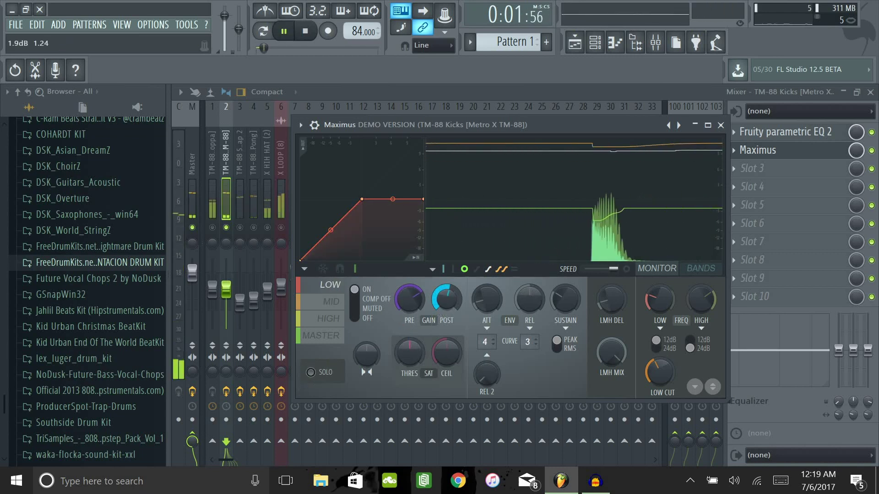
Switch Maximus to the BANDS view, check the mid, low and master bands, then close it.
click(332, 302)
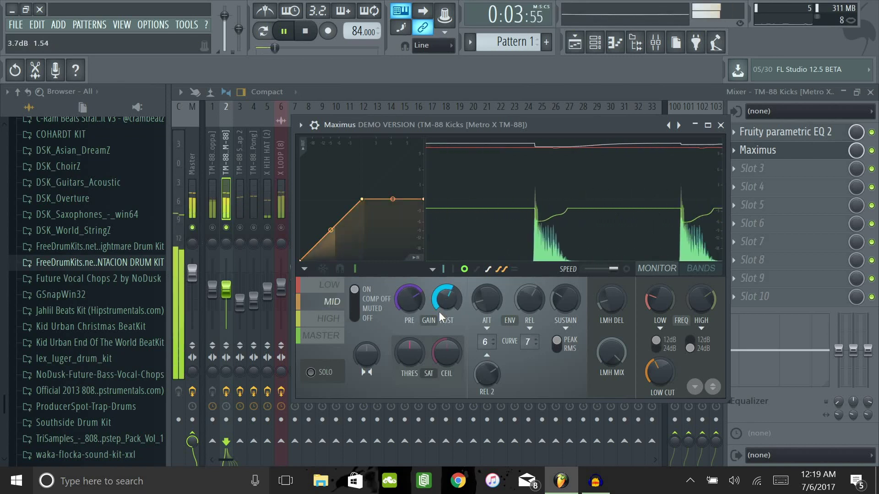
click(694, 270)
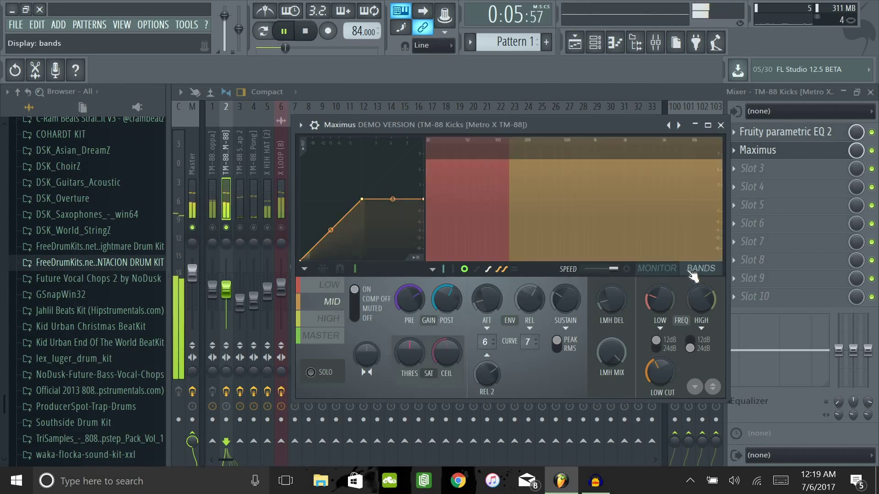
click(329, 285)
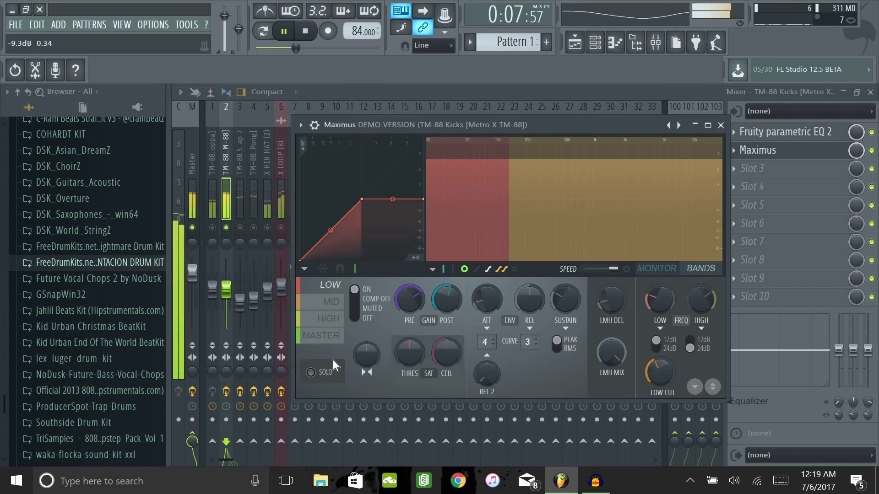
click(322, 336)
key(space)
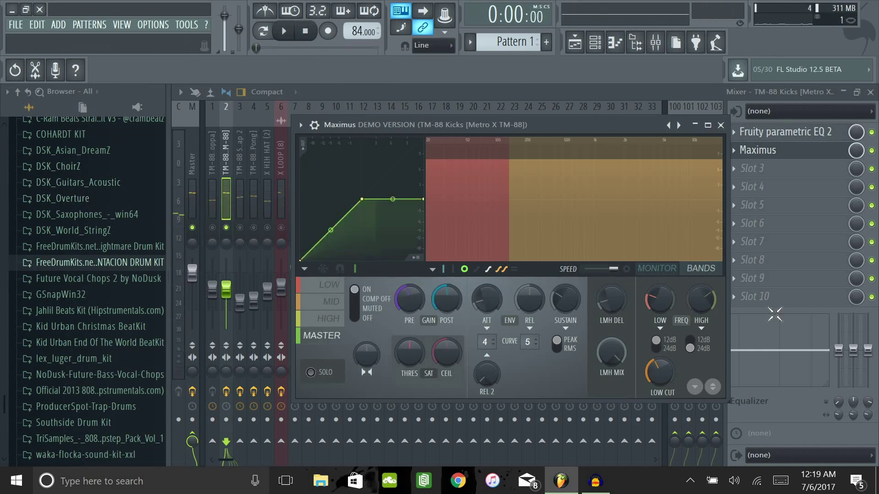
click(720, 124)
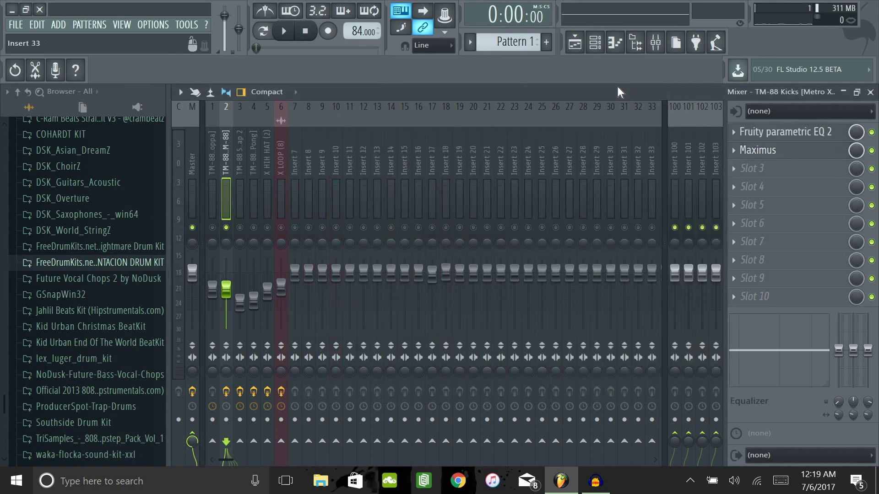
Load Fruity Soft Clipper into the third effect slot of the TM-88 Kicks insert.
click(663, 180)
click(720, 165)
click(761, 169)
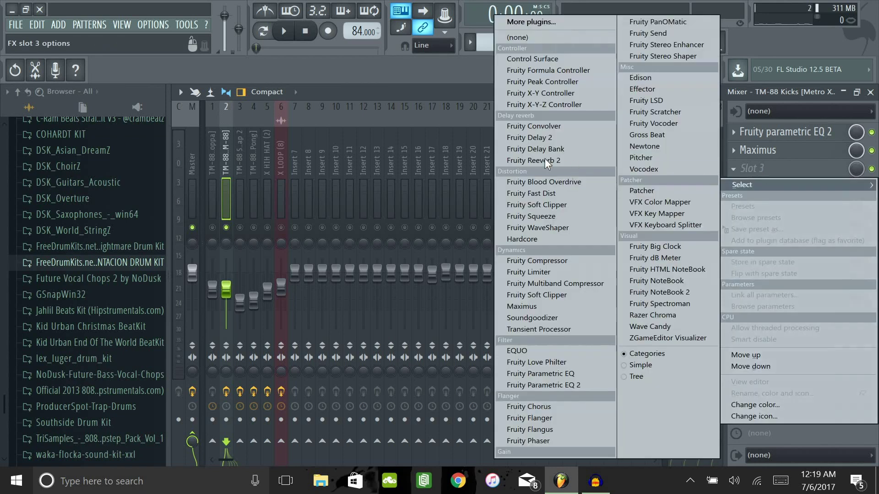
click(563, 205)
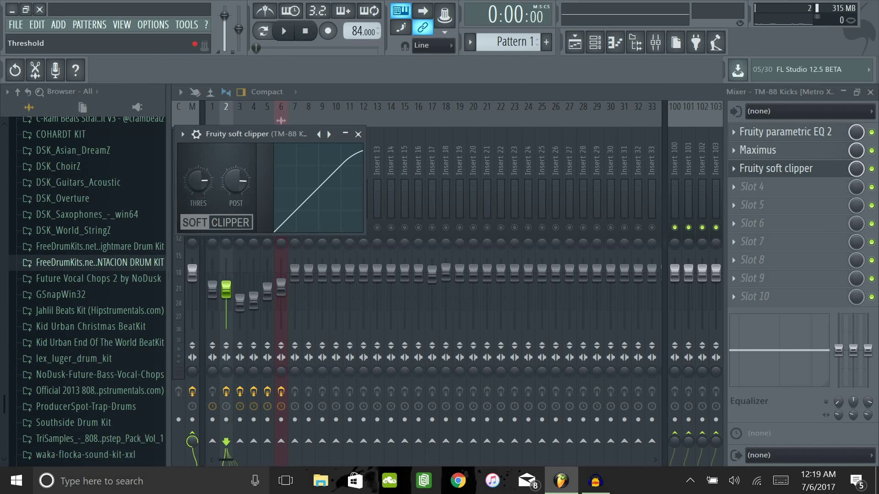
Turn the soft clipper's threshold near minimum, adjust its output level, and preview the kick.
drag(196, 187, 197, 206)
drag(252, 183, 243, 174)
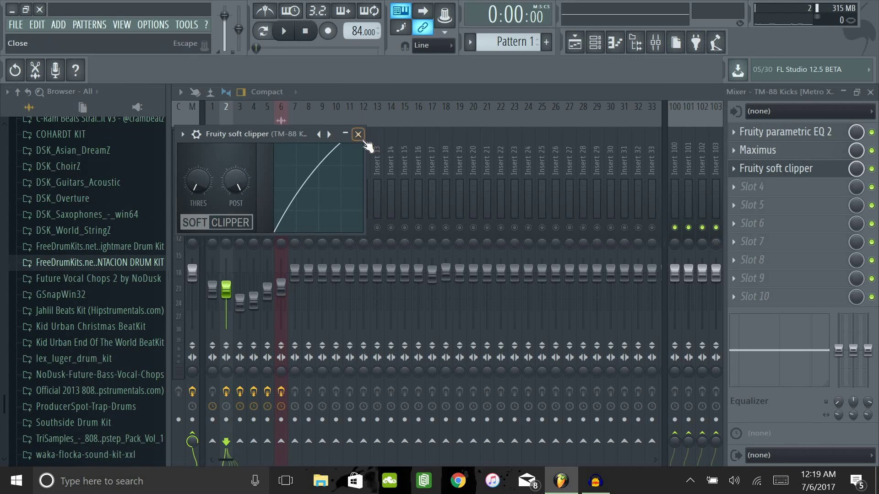
key(space)
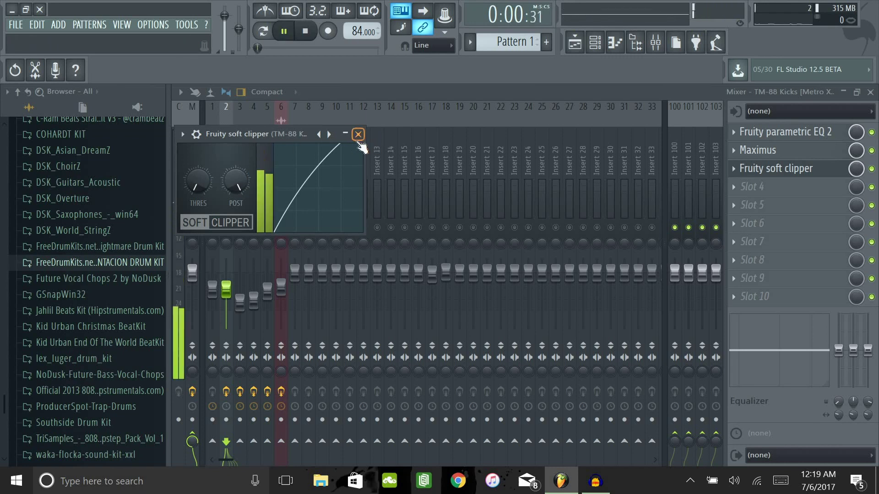
key(space)
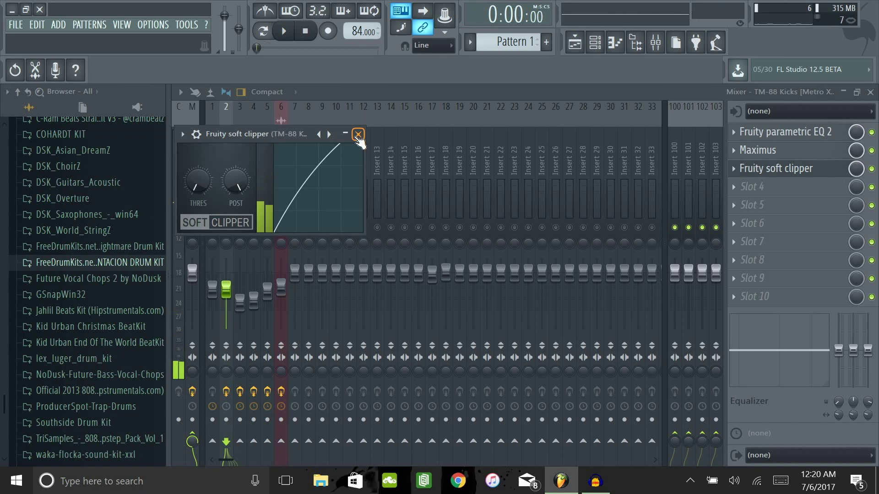
Close the soft clipper, then unsolo the kick and play the full beat.
key(Escape)
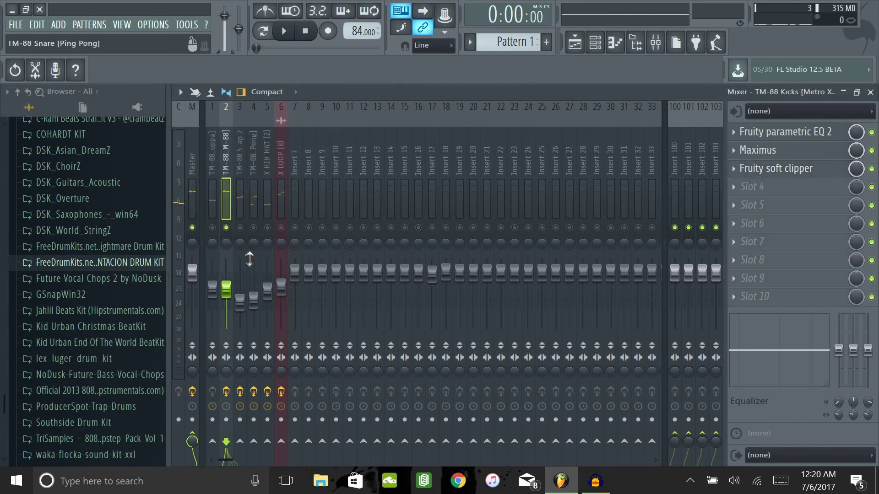
key(space)
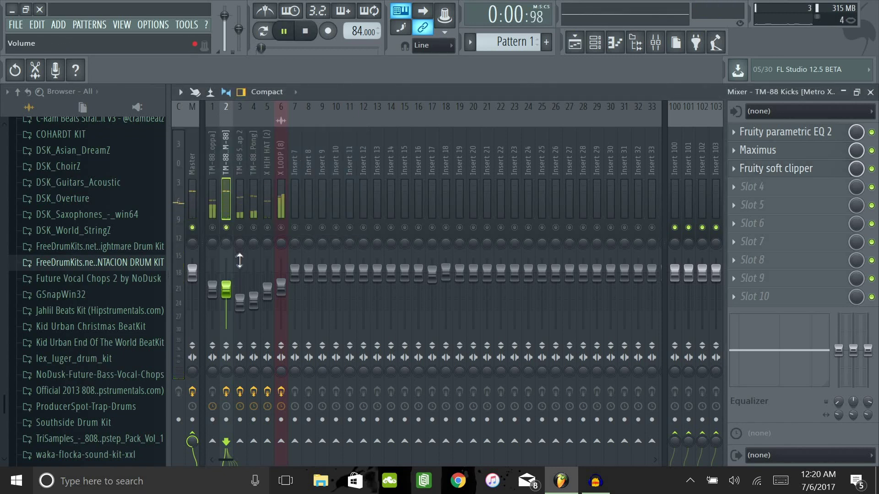
key(space)
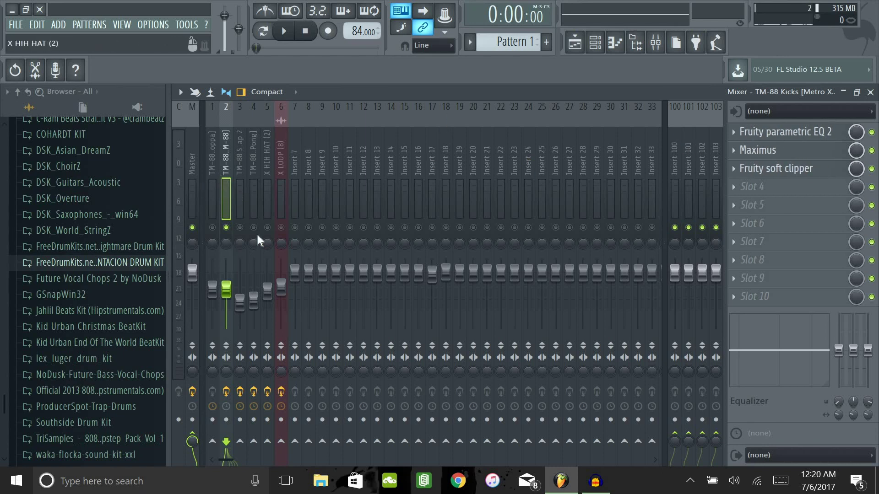
ctrl+click(226, 228)
key(space)
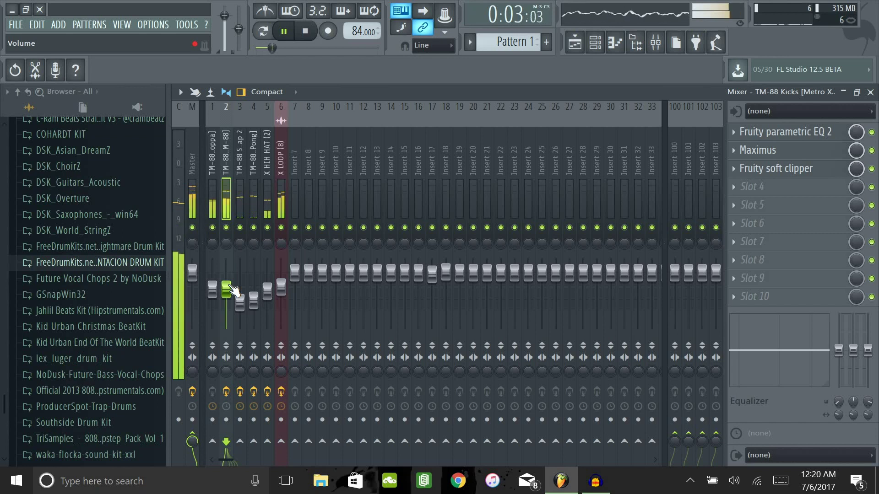
Lower the TM-88 Snare & Clap 2 fader slightly during playback, then reselect the TM-88 Kicks insert.
click(267, 293)
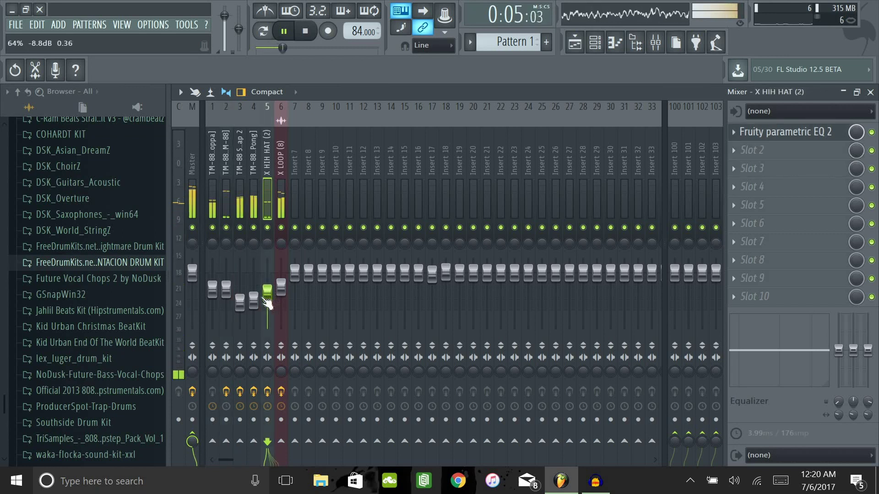
click(243, 303)
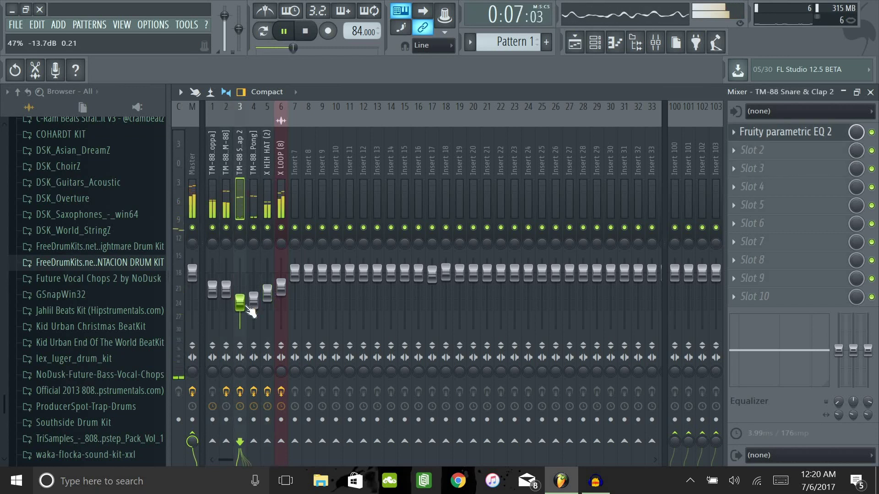
drag(248, 305, 248, 309)
click(253, 300)
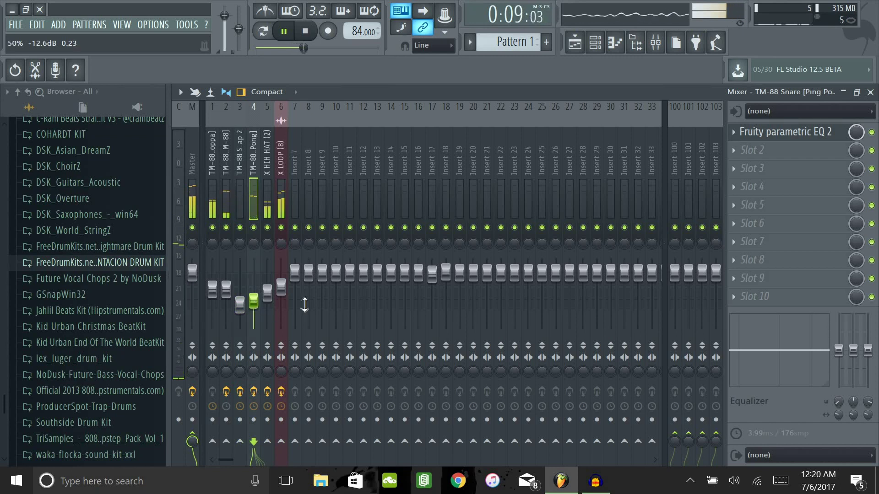
click(282, 302)
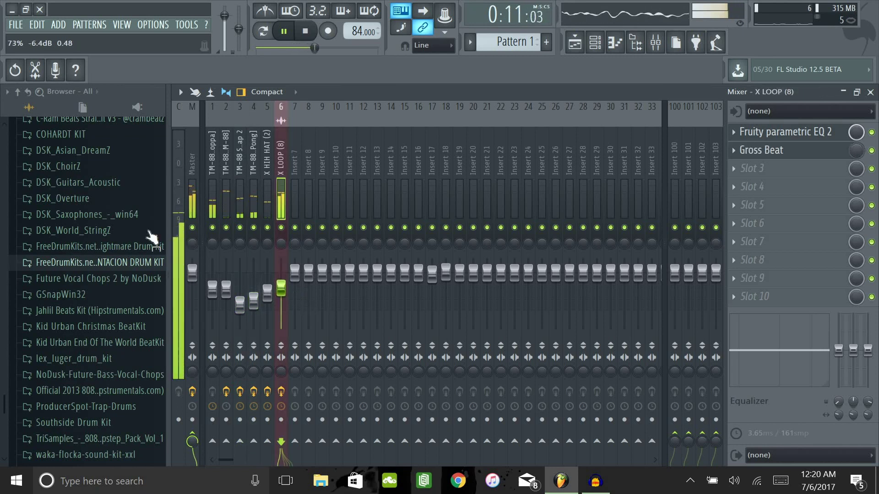
key(space)
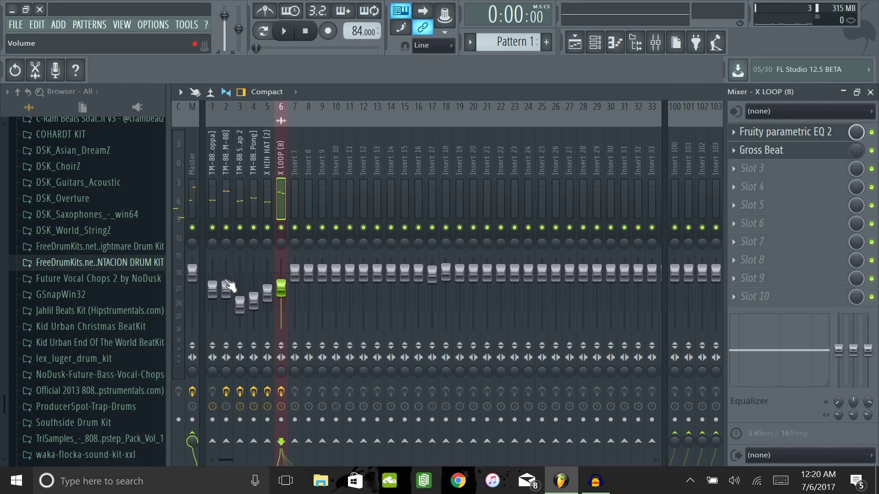
click(227, 181)
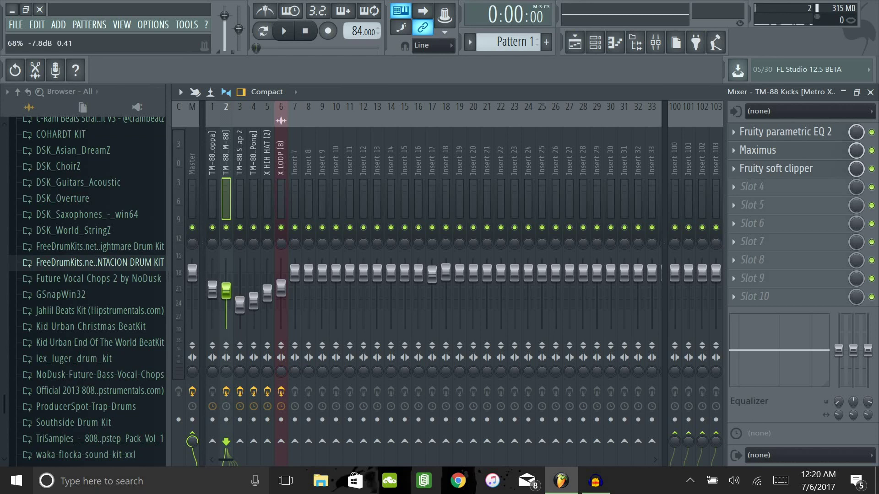
Select and solo the TM-88 808s insert and briefly audition it.
click(213, 198)
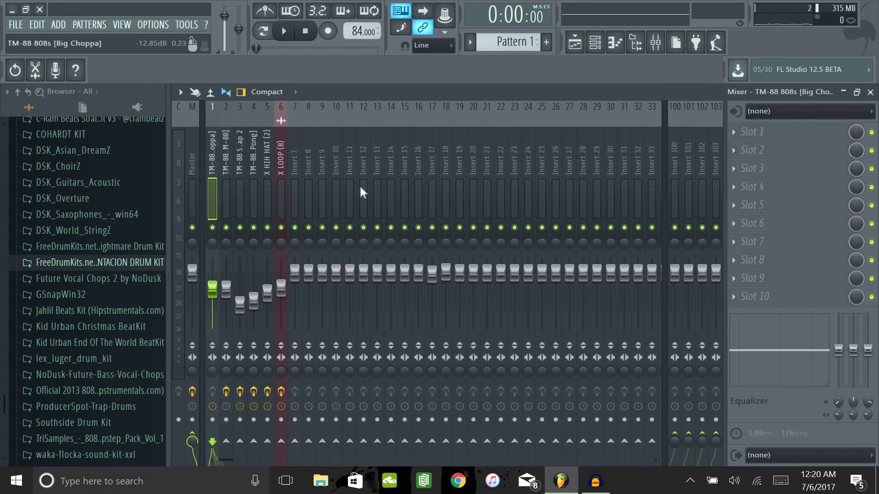
right_click(213, 228)
key(space)
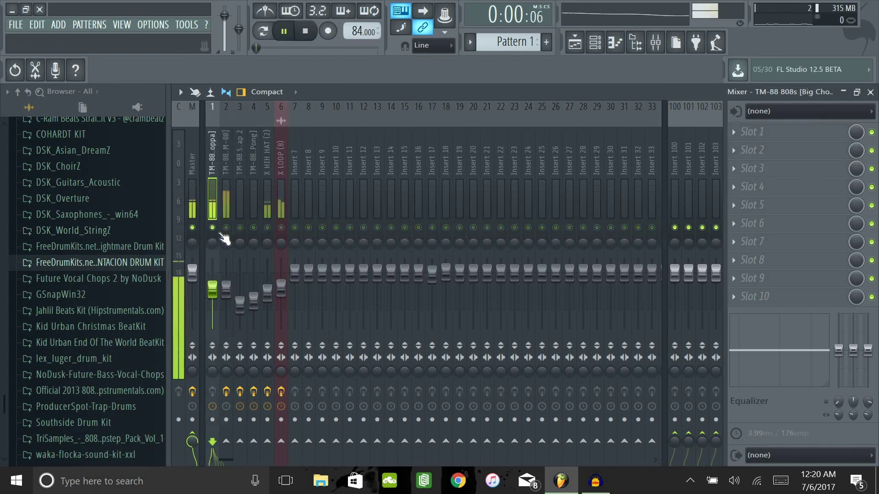
key(space)
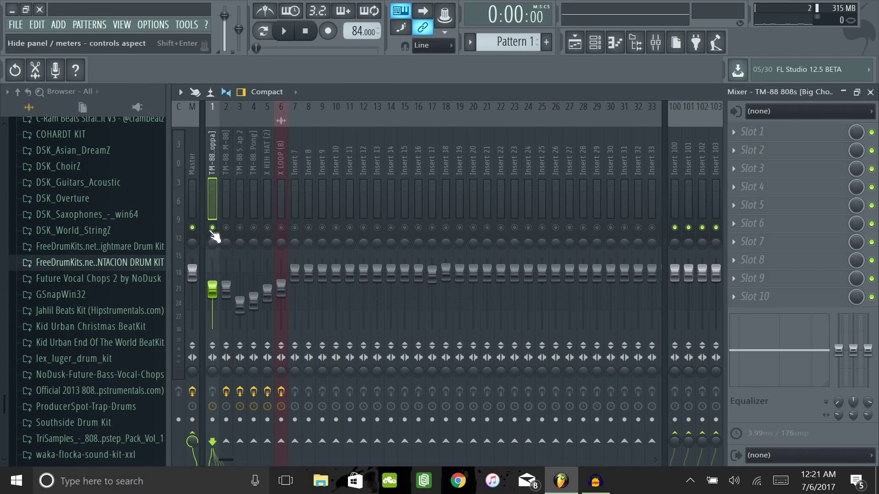
Add Fruity Parametric EQ 2 to the 808 insert and pull its high shelf to -18 dB above ~360 Hz.
click(787, 132)
click(531, 389)
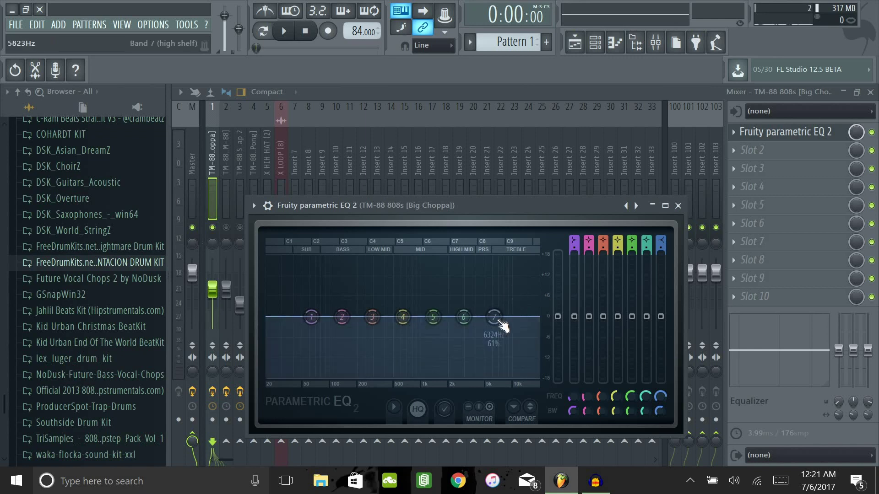
key(space)
drag(494, 317, 381, 376)
key(space)
key(space)
key(space)
key(space)
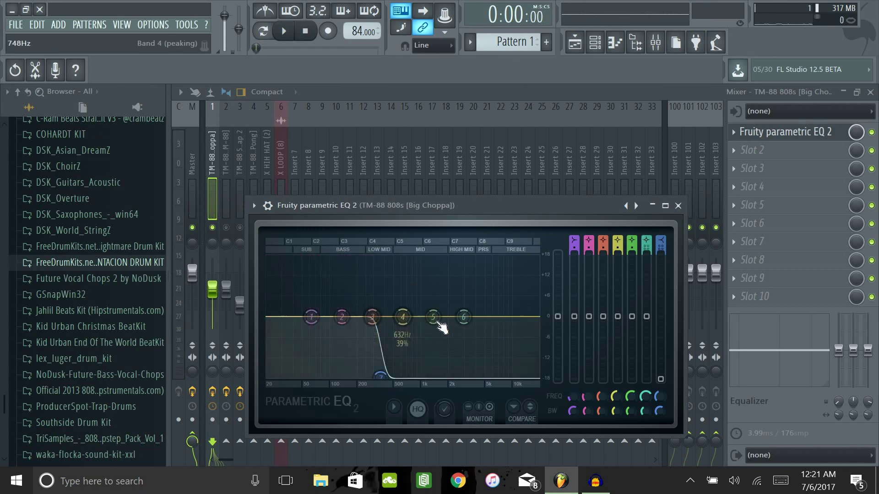
Cut 808 EQ band 6 around 3 kHz and lower band 5 to reduce the mids.
drag(463, 317, 476, 378)
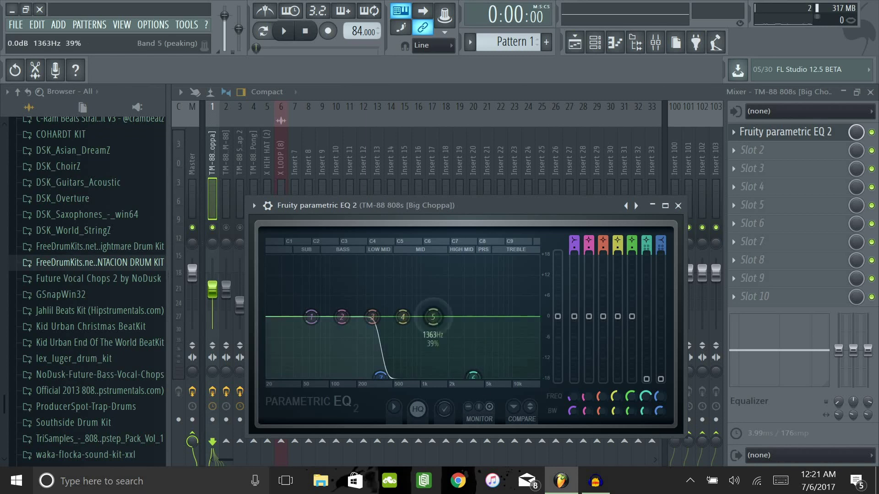
drag(433, 317, 425, 342)
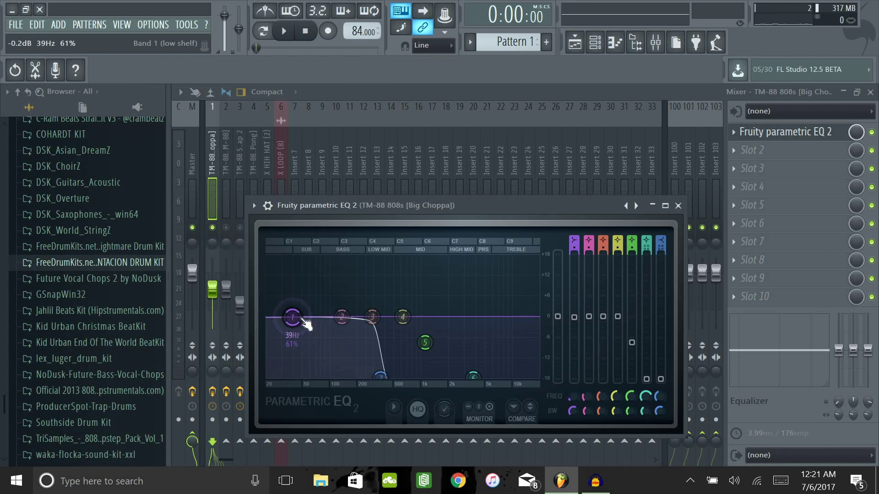
key(space)
Move band 2 to 39 Hz, and boost band 3 about 2.5 dB near 123 Hz with band 4 at ~75 Hz.
drag(312, 315, 292, 309)
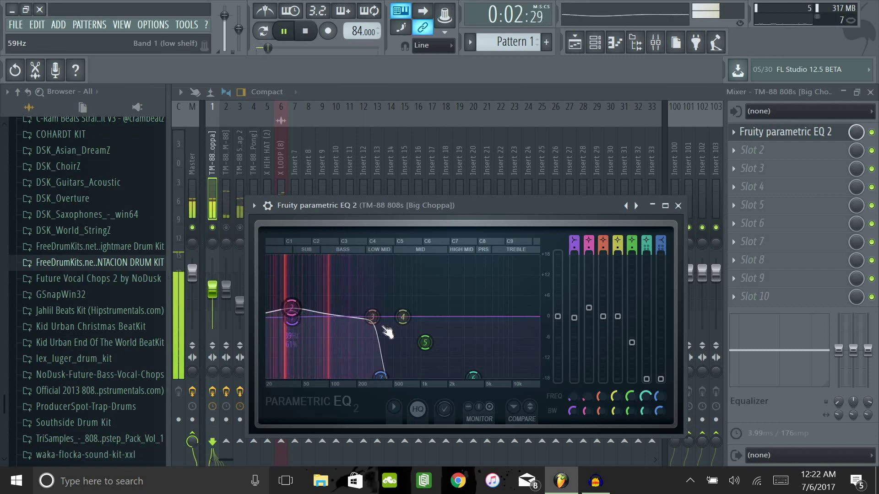
drag(384, 329, 338, 318)
key(space)
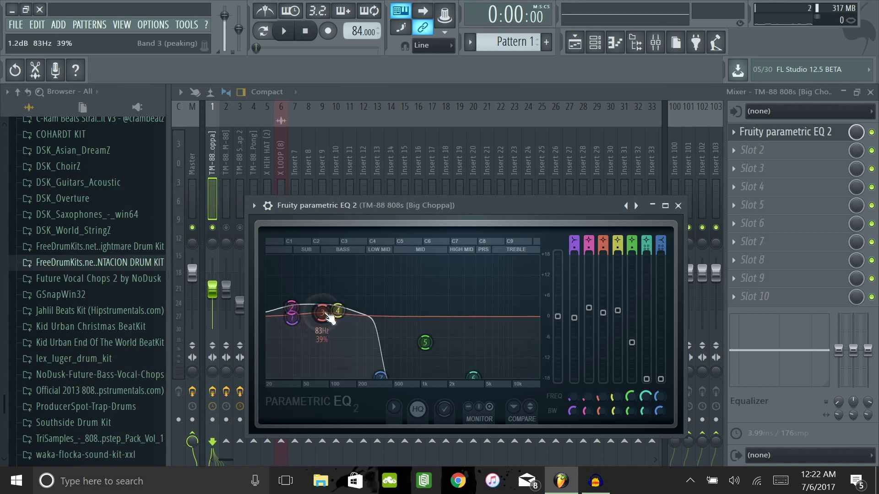
click(338, 311)
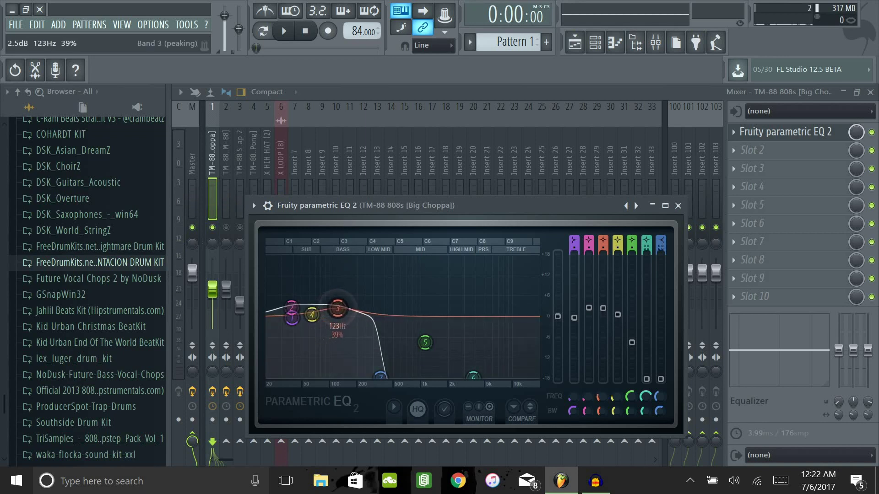
mouse_move(312, 315)
mouse_down()
mouse_move(303, 316)
mouse_move(318, 315)
mouse_up()
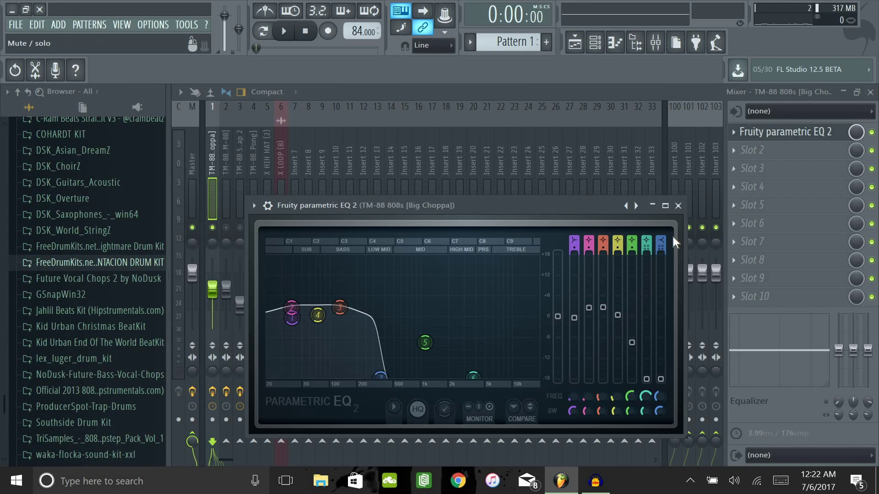
Load Maximus into the 808 insert's second slot and switch its HIGH band OFF.
click(677, 205)
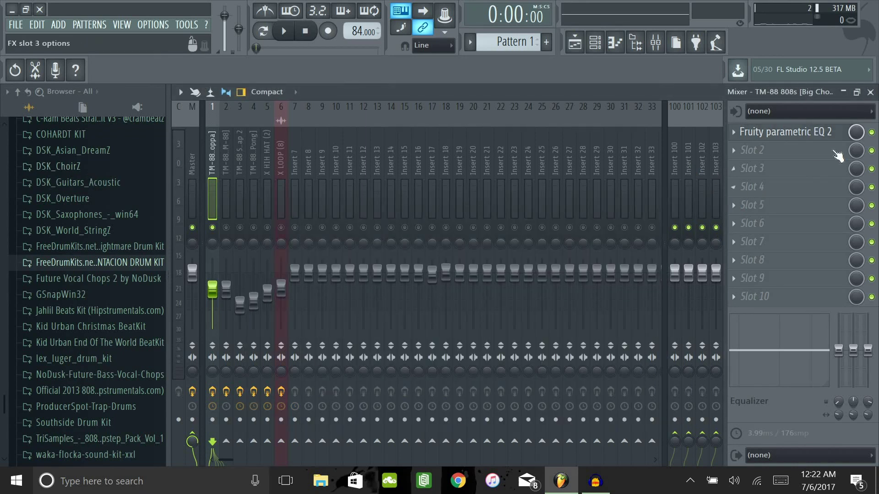
click(816, 148)
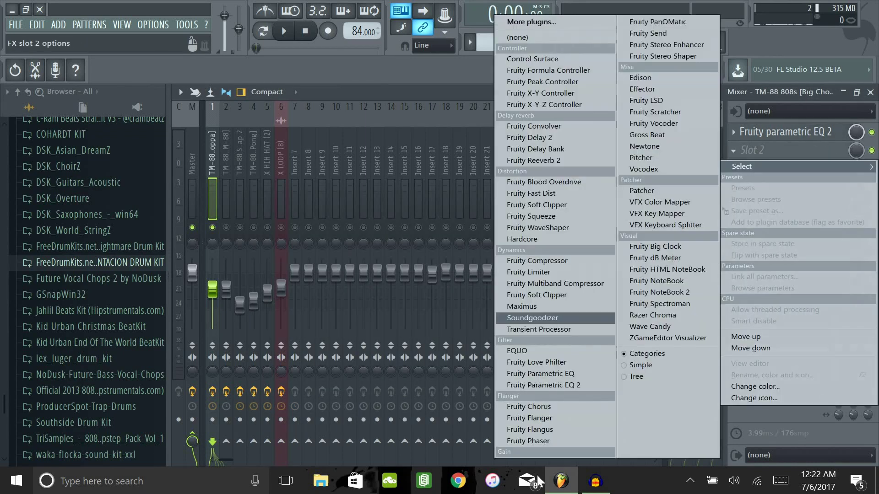
click(534, 308)
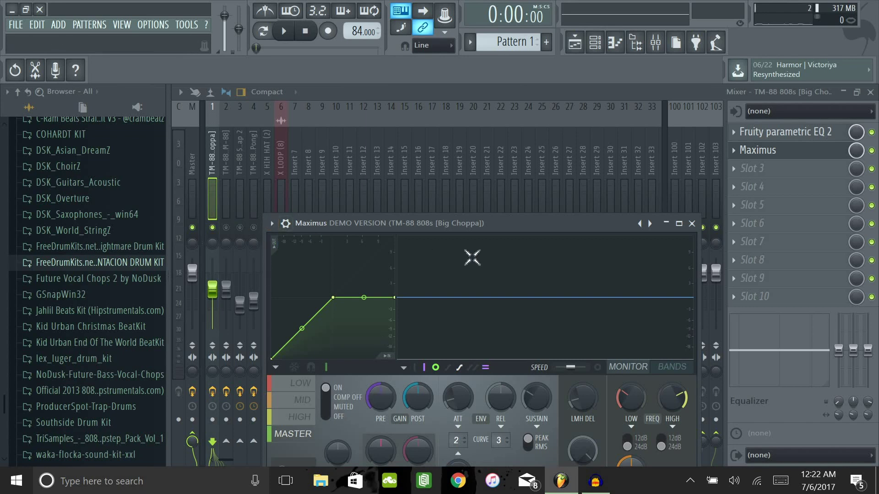
click(308, 314)
click(334, 303)
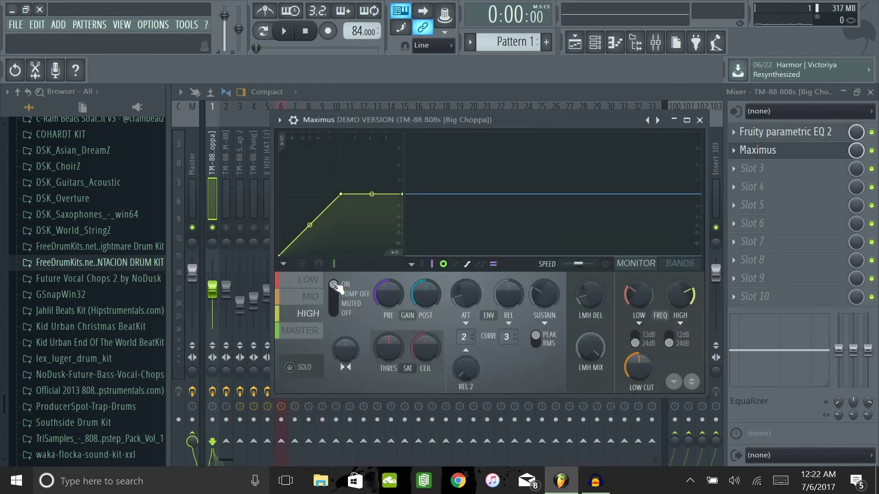
click(334, 313)
key(space)
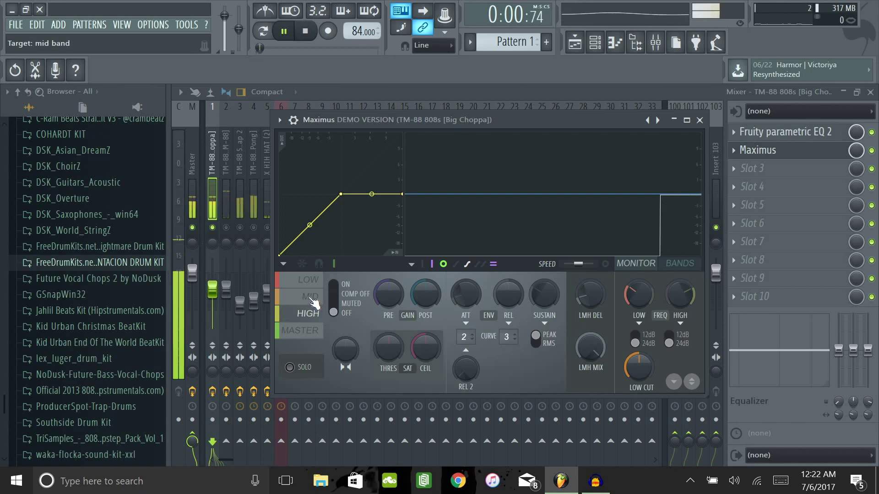
key(space)
Review Maximus's mid and low bands during playback, then close the Maximus window.
click(314, 303)
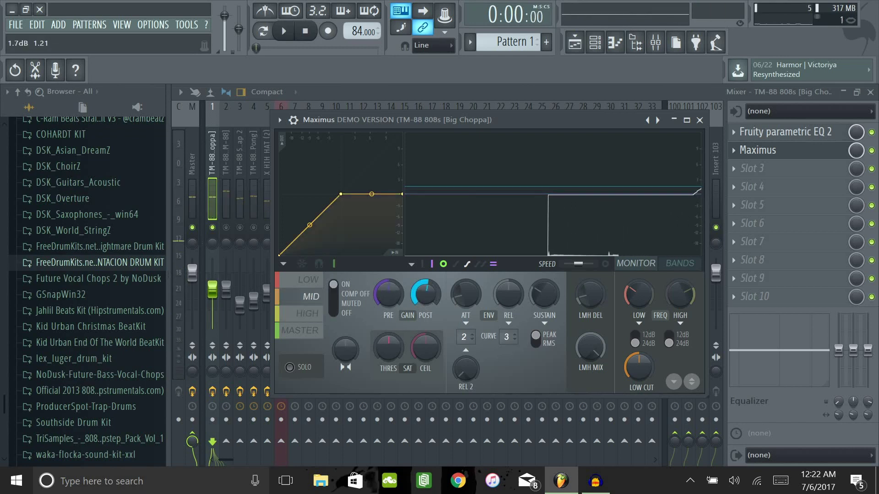
click(308, 280)
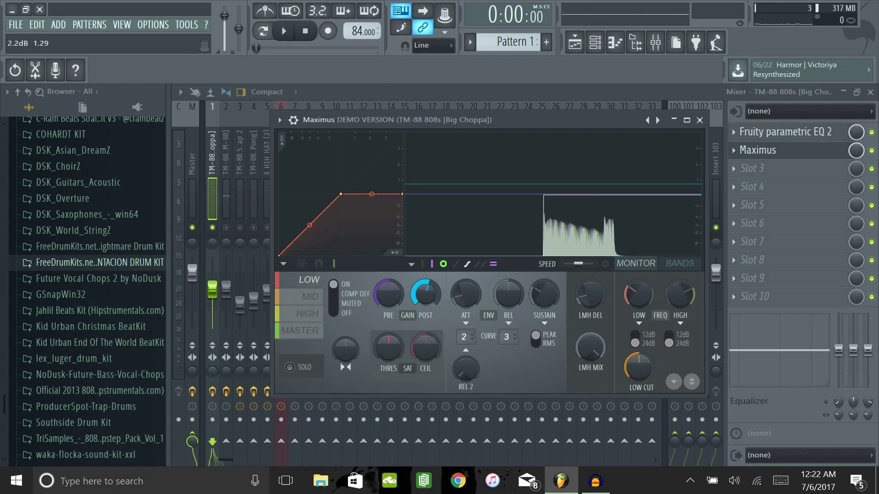
key(space)
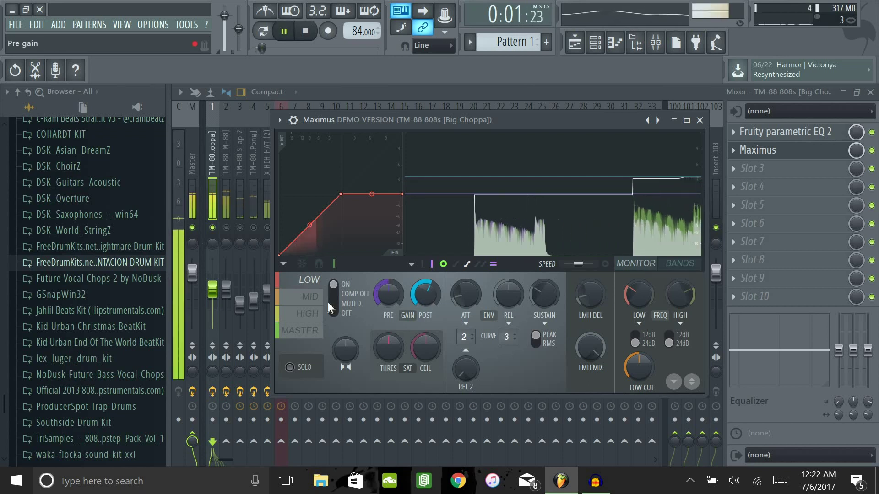
click(311, 298)
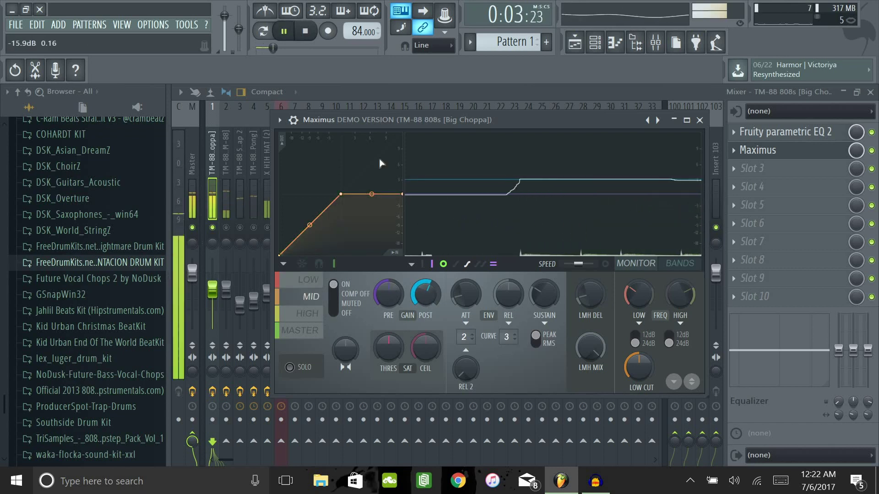
key(Escape)
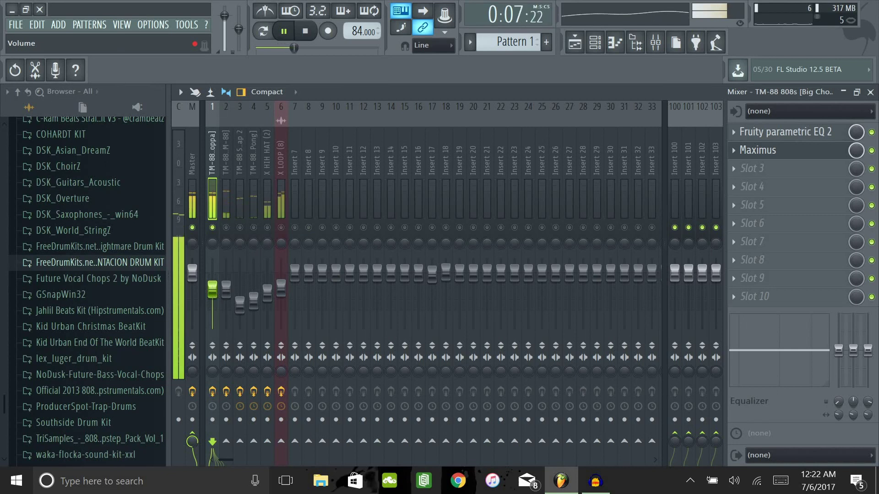
Pull the TM-88 808s fader down to about 47% (-13.7 dB) and stop playback.
drag(215, 291, 216, 305)
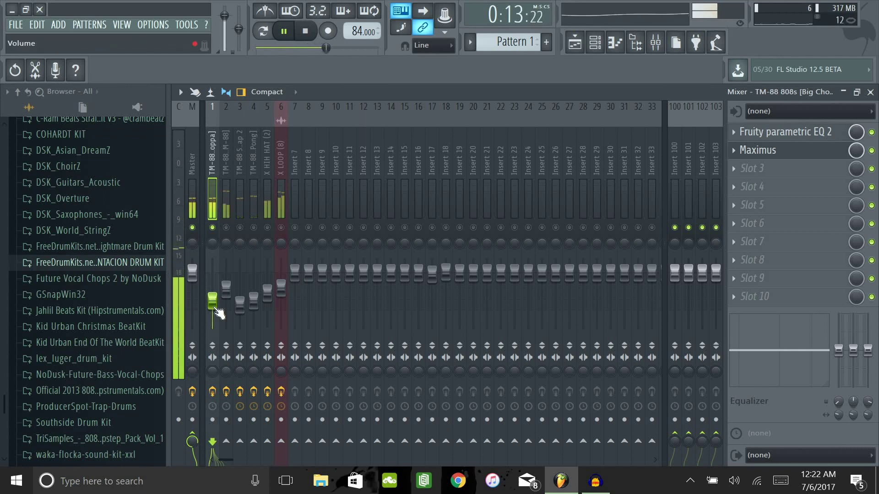
key(space)
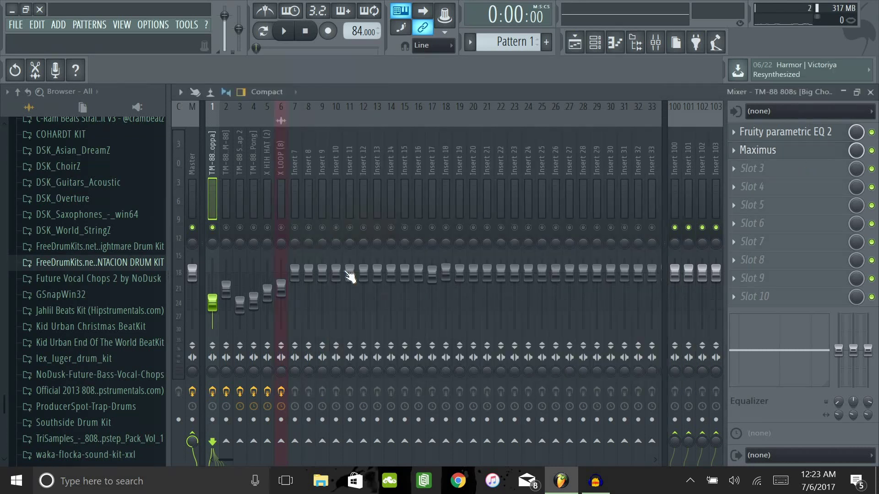
Release the solo on the TM-88 808s insert (insert 1) so all tracks play.
right_click(213, 228)
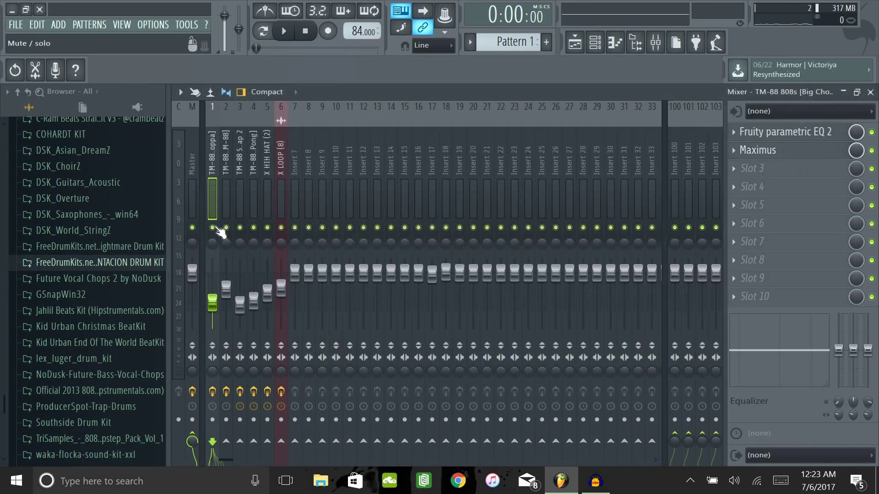
Show the playlist and play the full 8-bar beat from the start.
click(572, 50)
click(575, 43)
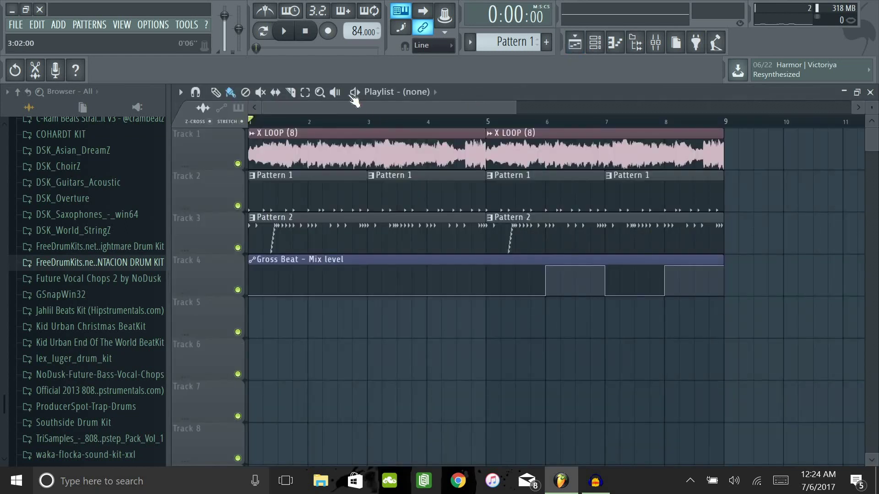
key(space)
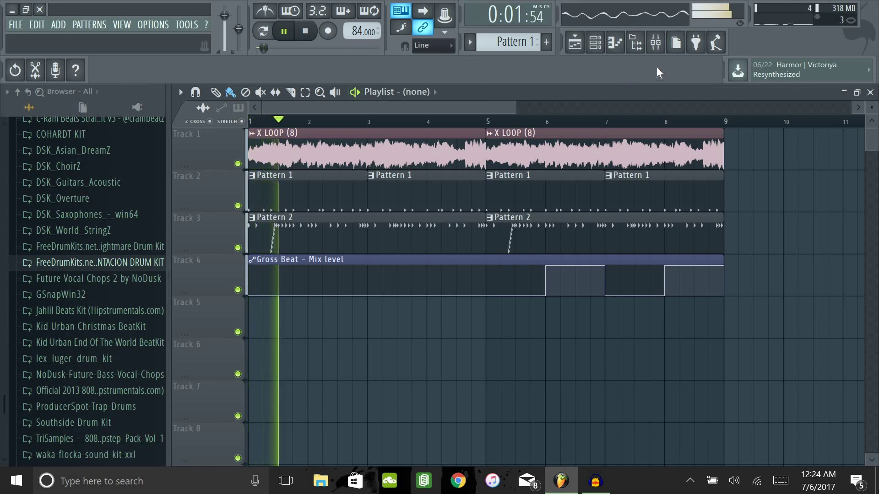